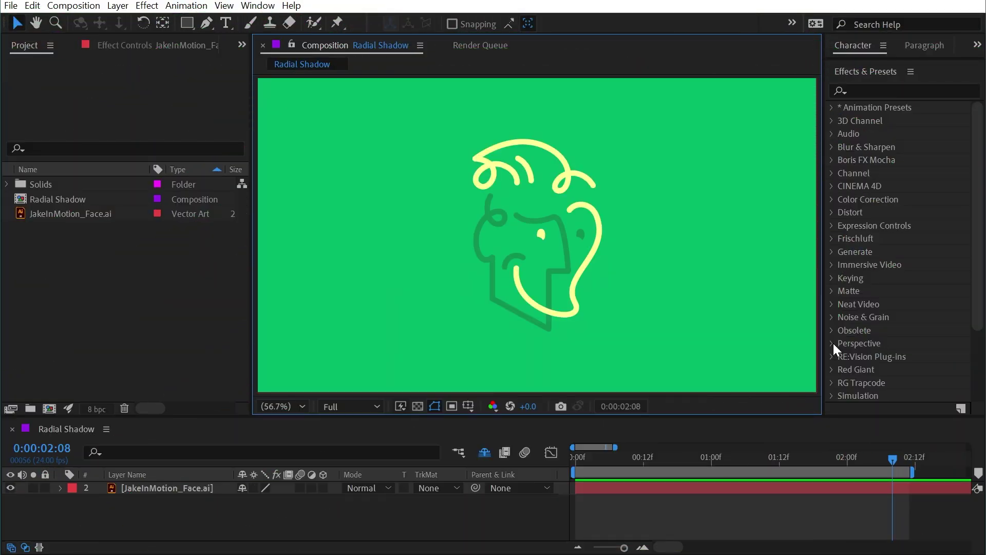
Apply the Radial Shadow effect from the Perspective category to the face artwork in the composition
{"action": "left_click", "coordinate": [831, 343]}
{"action": "scroll", "coordinate": [847, 328], "scroll_direction": "down", "scroll_amount": 5}
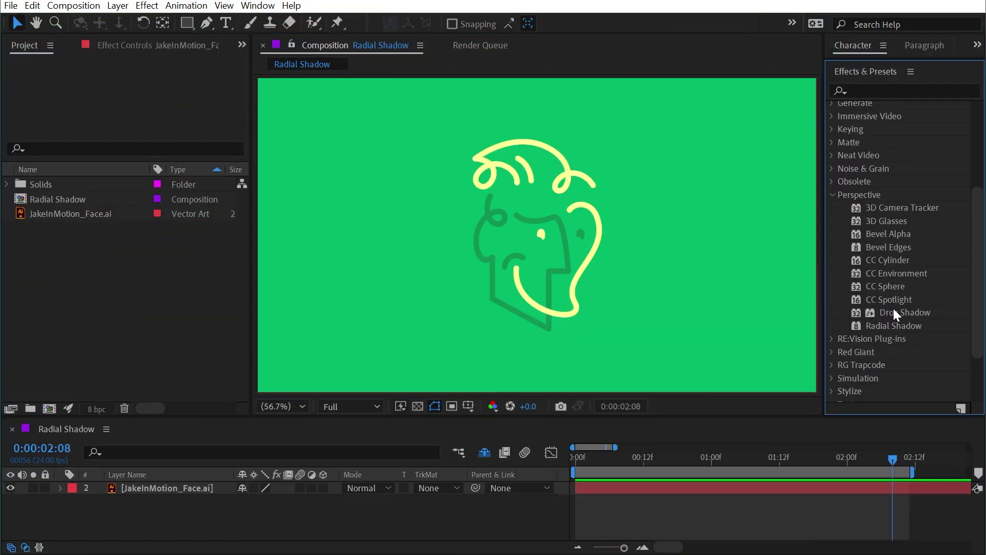
{"action": "left_click_drag", "start_coordinate": [896, 325], "coordinate": [576, 273]}
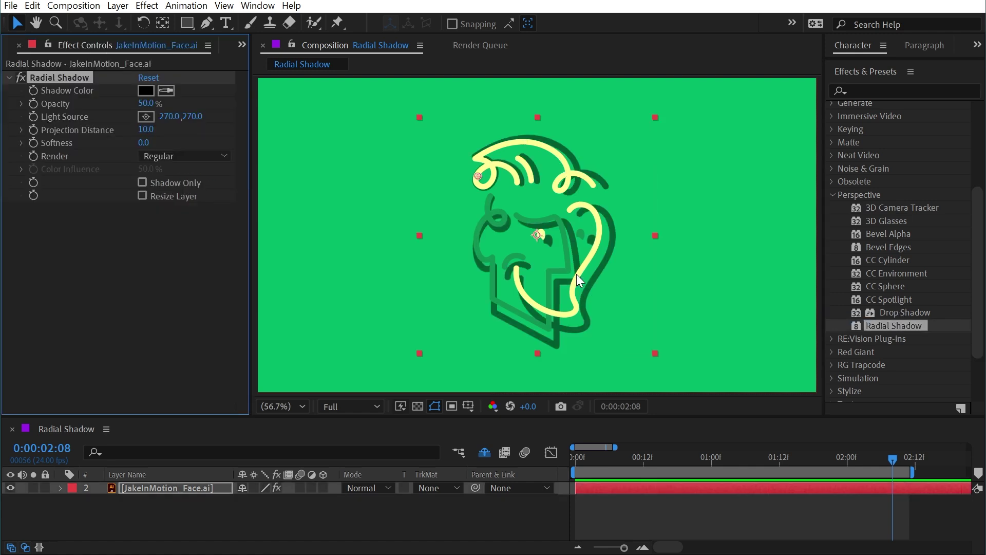
Change the Radial Shadow's shadow color from black to a dark green
{"action": "scroll", "coordinate": [584, 243], "scroll_direction": "up", "scroll_amount": 1}
{"action": "key", "text": "space"}
{"action": "mouse_move", "coordinate": [630, 183]}
{"action": "left_mouse_down"}
{"action": "mouse_move", "coordinate": [491, 221]}
{"action": "mouse_move", "coordinate": [487, 182]}
{"action": "mouse_move", "coordinate": [510, 141]}
{"action": "mouse_move", "coordinate": [529, 219]}
{"action": "left_mouse_up"}
{"action": "scroll", "coordinate": [438, 193], "scroll_direction": "down", "scroll_amount": 2}
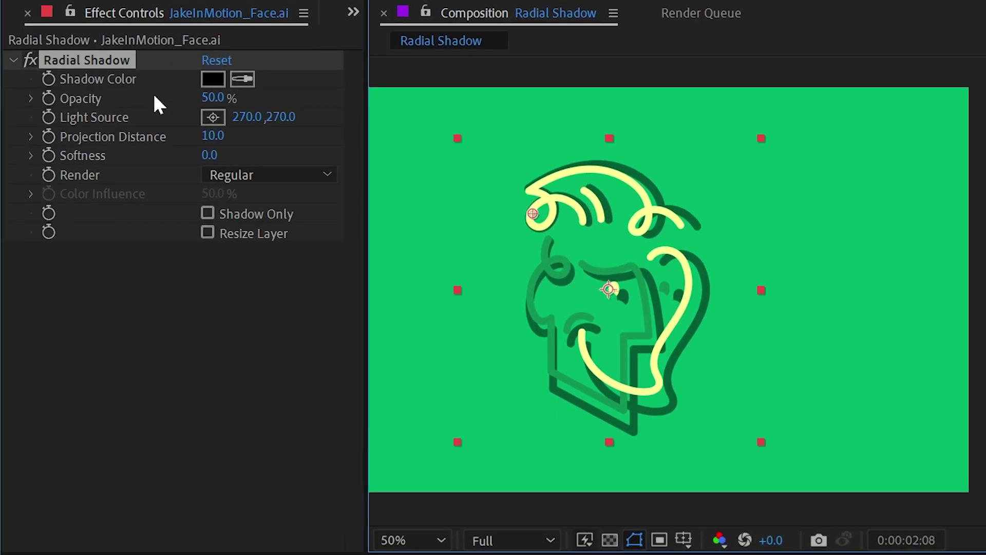
{"action": "left_click", "coordinate": [215, 78]}
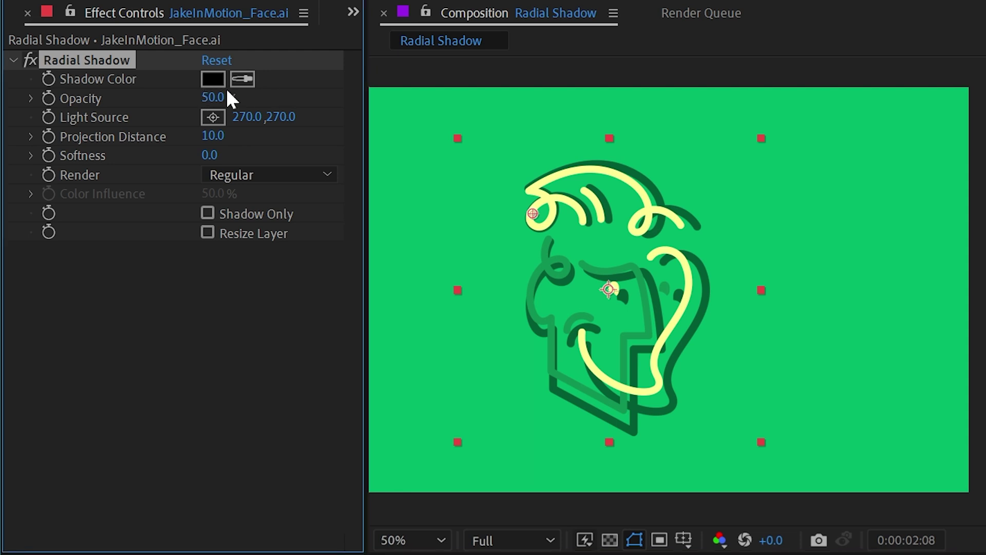
{"action": "left_click", "coordinate": [214, 80]}
{"action": "left_click", "coordinate": [985, 419]}
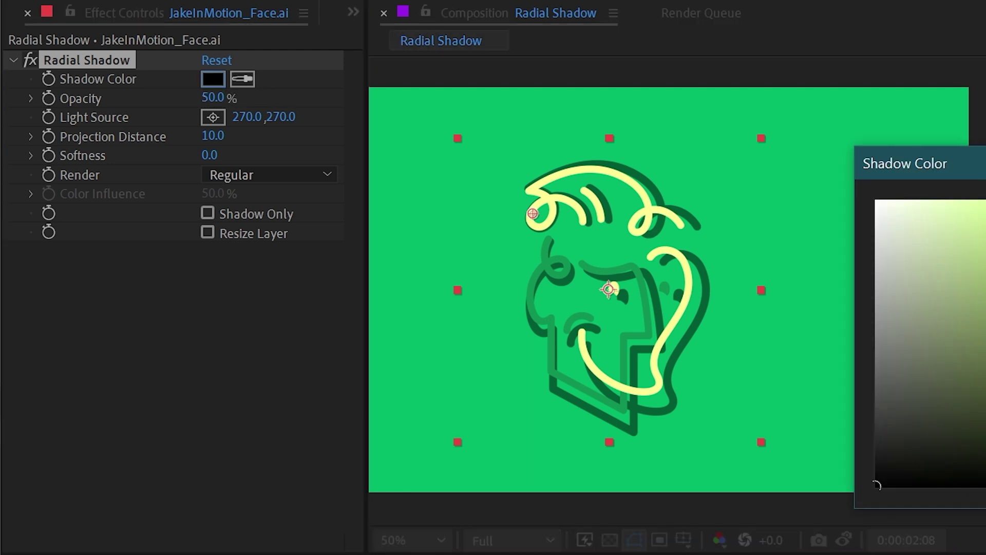
{"action": "left_click_drag", "start_coordinate": [985, 400], "coordinate": [985, 438]}
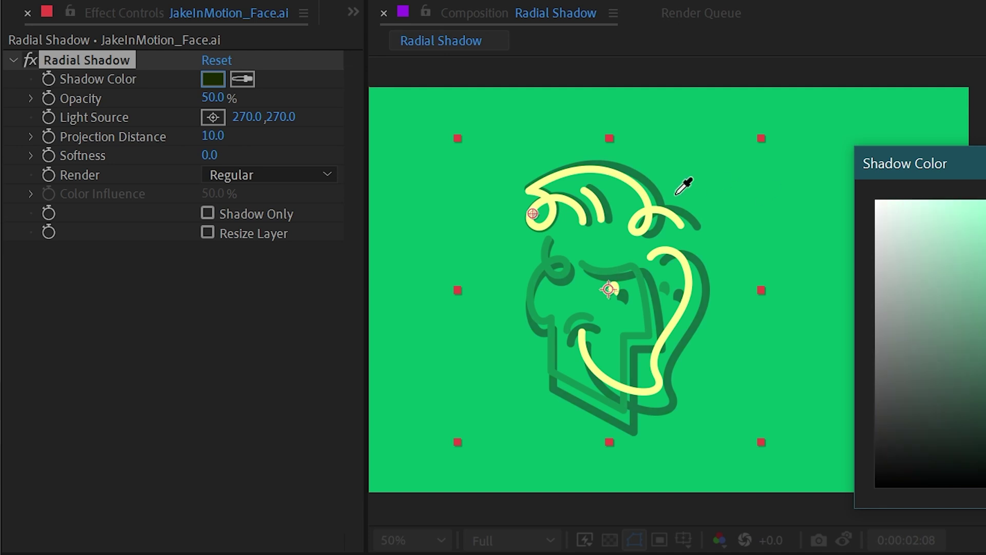
{"action": "left_click", "coordinate": [686, 175]}
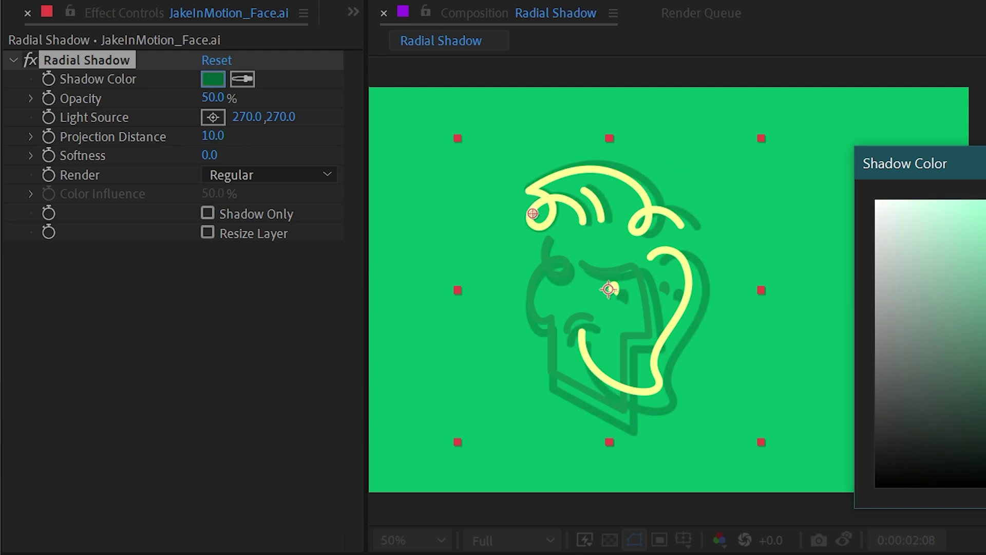
{"action": "key", "text": "Return"}
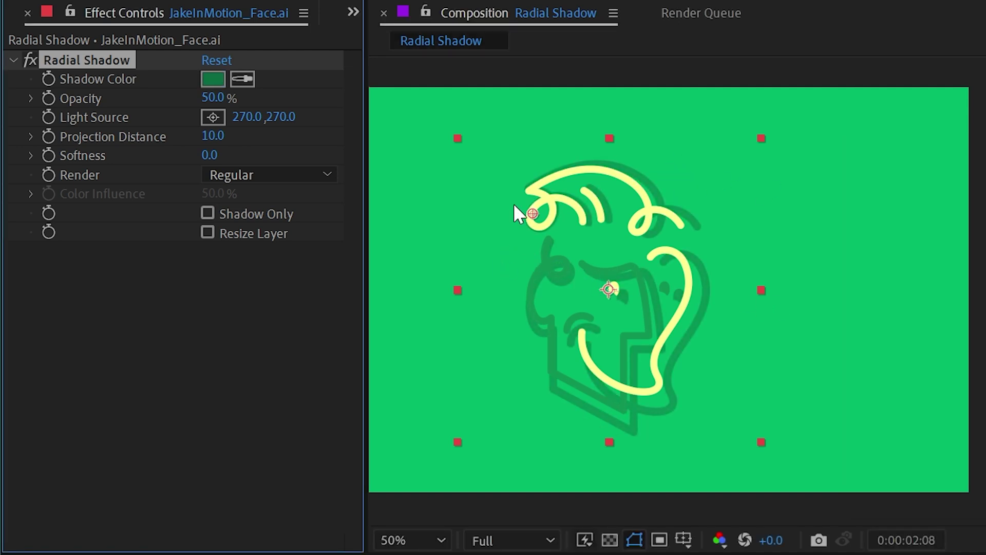
Raise the Radial Shadow's opacity to 100%
{"action": "scroll", "coordinate": [649, 291], "scroll_direction": "up", "scroll_amount": 1}
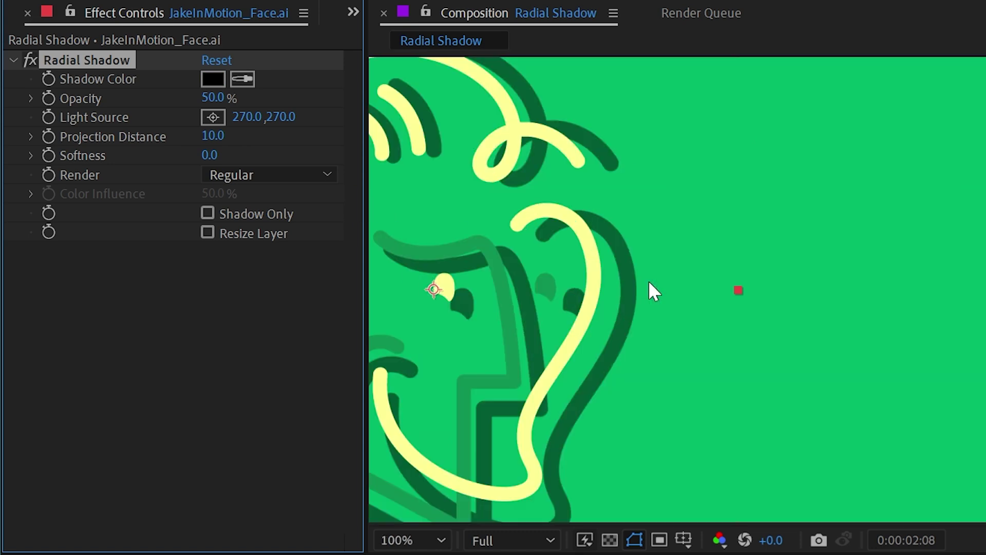
{"action": "left_click_drag", "start_coordinate": [566, 288], "coordinate": [669, 231]}
{"action": "left_click", "coordinate": [225, 106]}
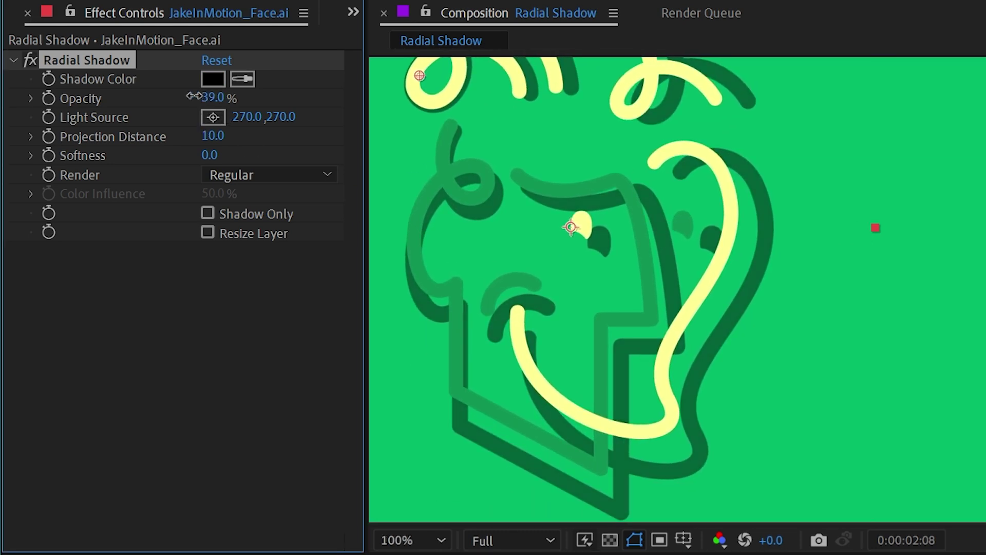
{"action": "type", "text": "100"}
{"action": "key", "text": "Return"}
Move the Radial Shadow's light source onto the layer's center, at about 539.3, 538.0
{"action": "left_click_drag", "start_coordinate": [413, 80], "coordinate": [291, 94]}
{"action": "left_click_drag", "start_coordinate": [491, 139], "coordinate": [702, 260]}
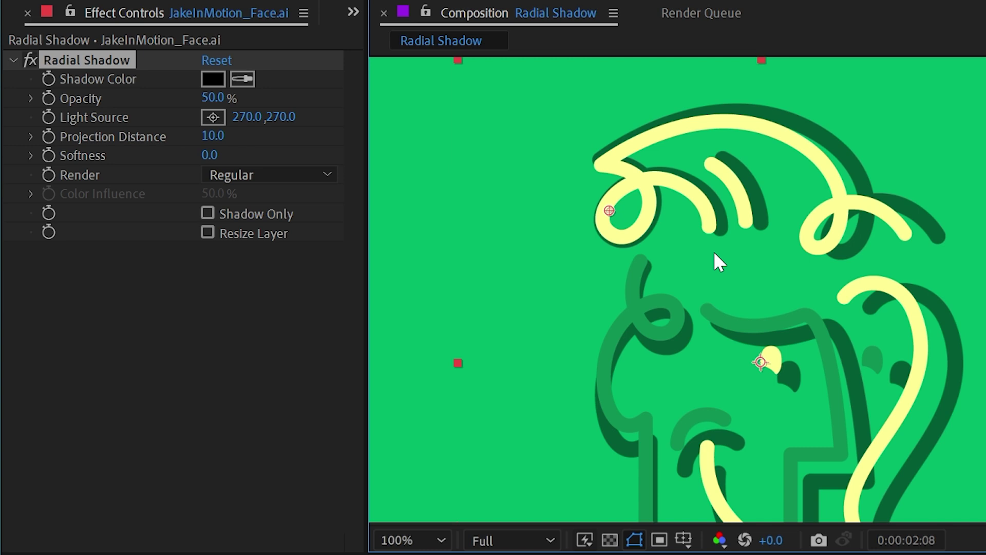
{"action": "left_click_drag", "start_coordinate": [610, 210], "coordinate": [758, 362]}
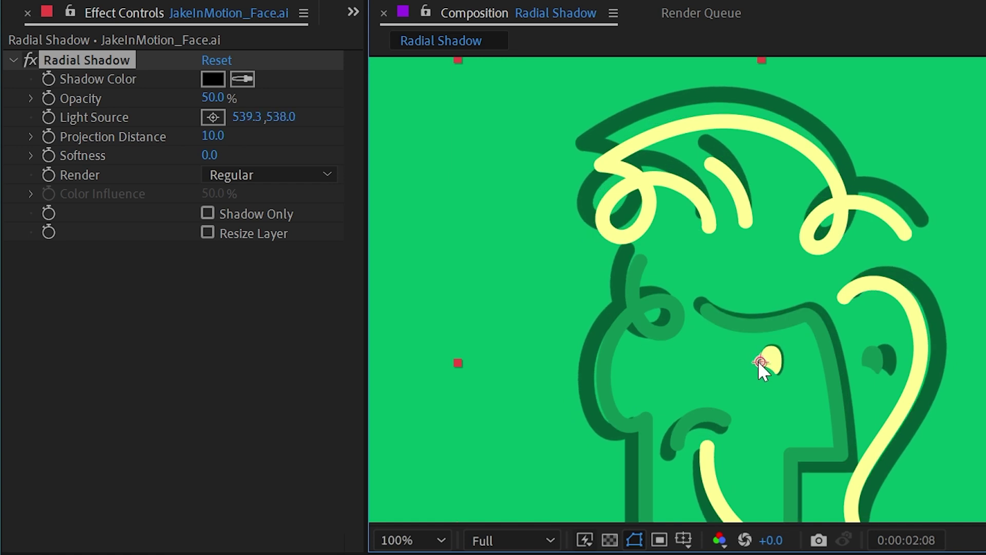
Move the light source below the face to about 544.7, 972.7 and increase the projection distance to 20.4
{"action": "left_click_drag", "start_coordinate": [865, 443], "coordinate": [841, 374]}
{"action": "left_click_drag", "start_coordinate": [743, 298], "coordinate": [722, 381]}
{"action": "scroll", "coordinate": [722, 381], "scroll_direction": "down", "scroll_amount": 2}
{"action": "left_click_drag", "start_coordinate": [730, 317], "coordinate": [731, 336]}
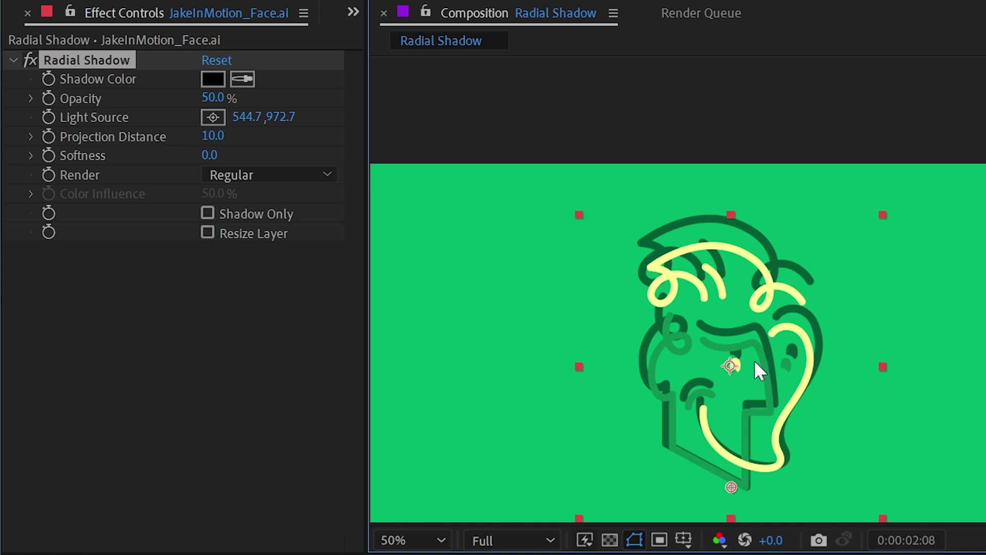
{"action": "key", "text": "space"}
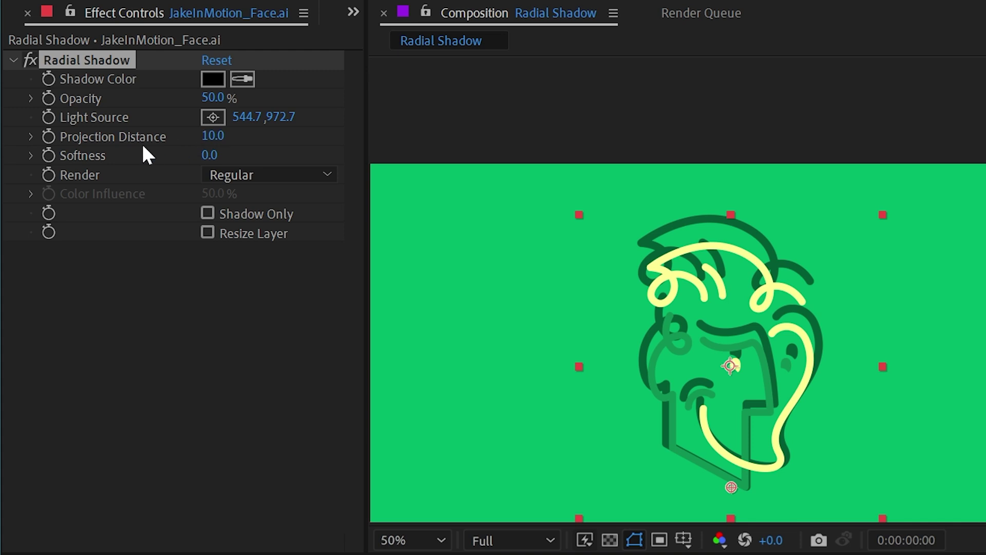
{"action": "left_click_drag", "start_coordinate": [214, 136], "coordinate": [299, 152]}
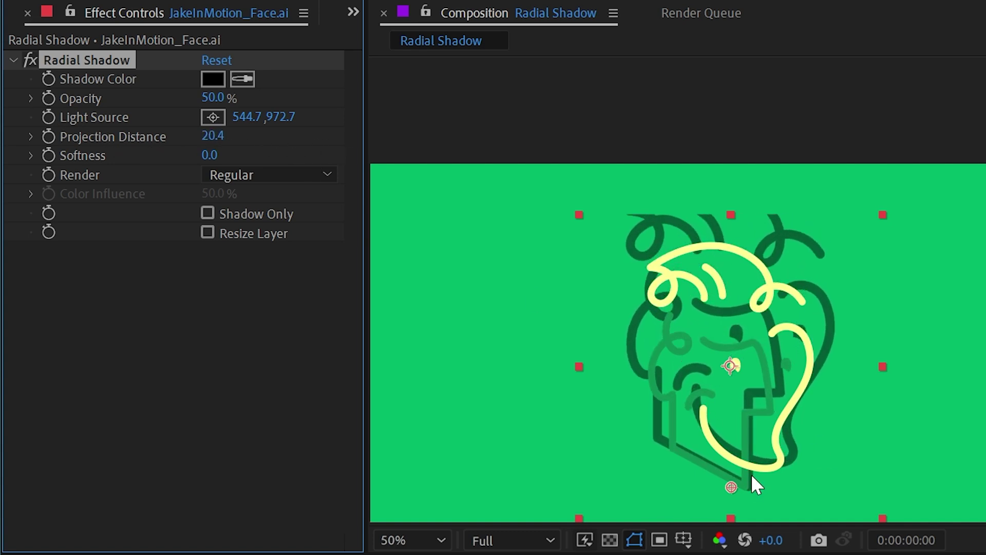
Add the Grow Bounds effect above Radial Shadow and set its pixels to 154
{"action": "left_click_drag", "start_coordinate": [799, 379], "coordinate": [829, 298]}
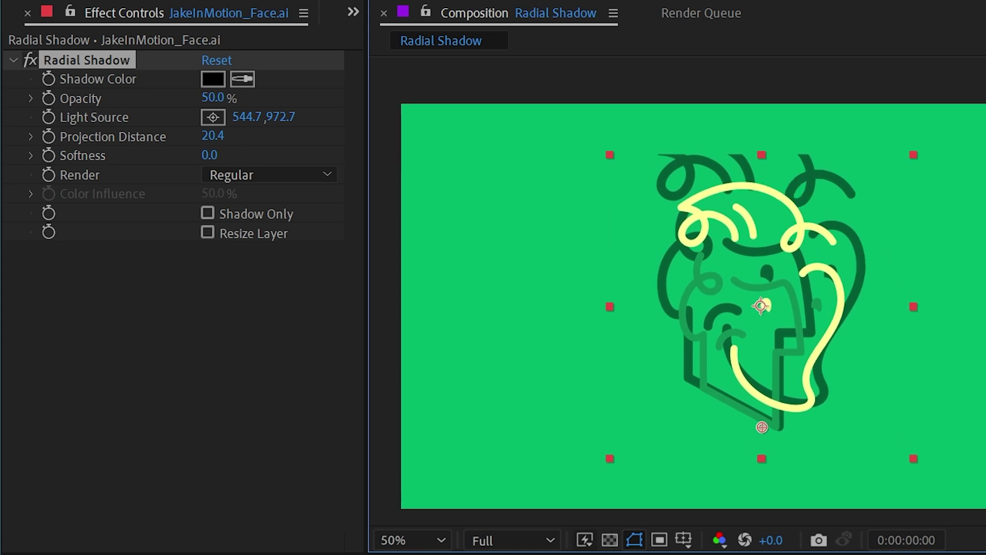
{"action": "left_click_drag", "start_coordinate": [985, 135], "coordinate": [107, 51]}
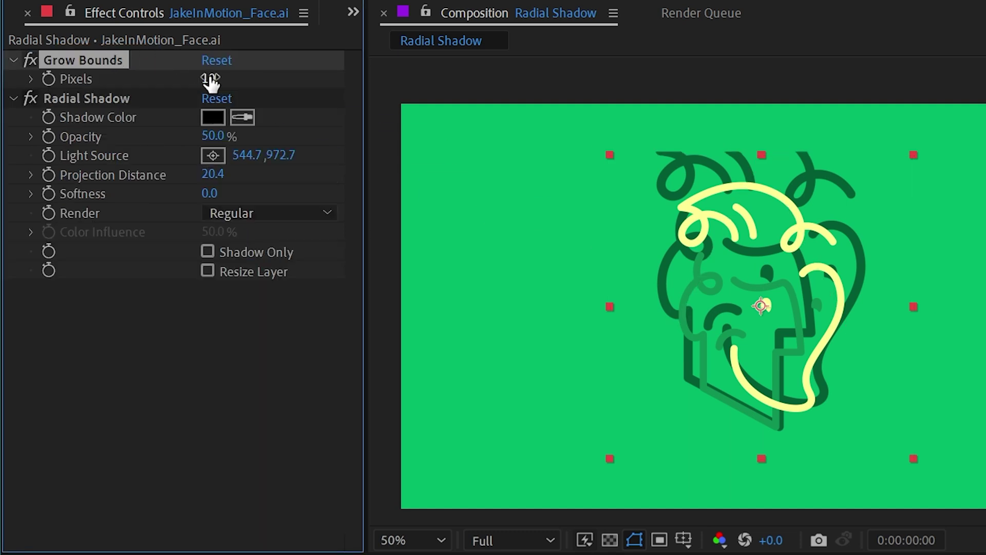
{"action": "left_click_drag", "start_coordinate": [207, 79], "coordinate": [354, 60]}
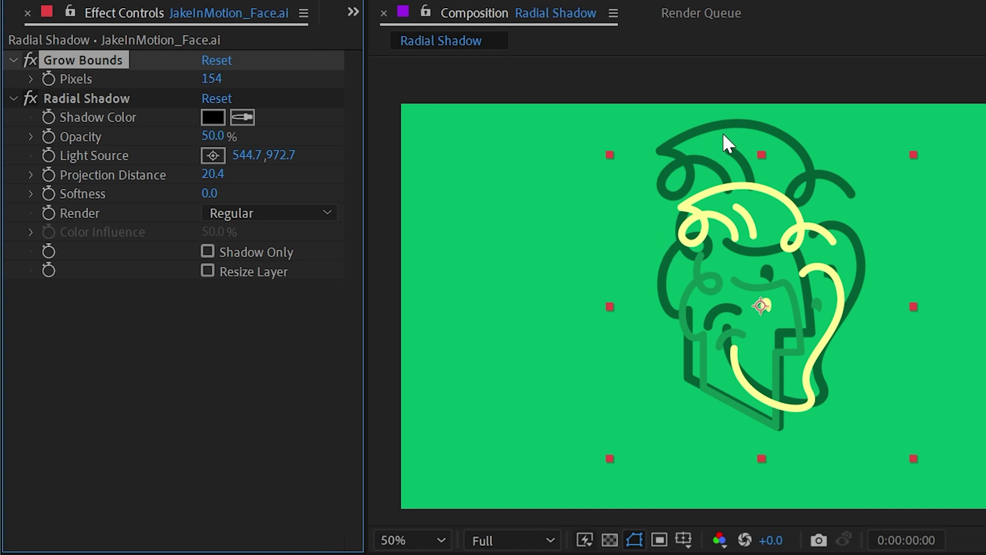
Set the Radial Shadow's projection distance to 7.4 and move its light source above the face to about 539.3, 12.7
{"action": "key", "text": "Down"}
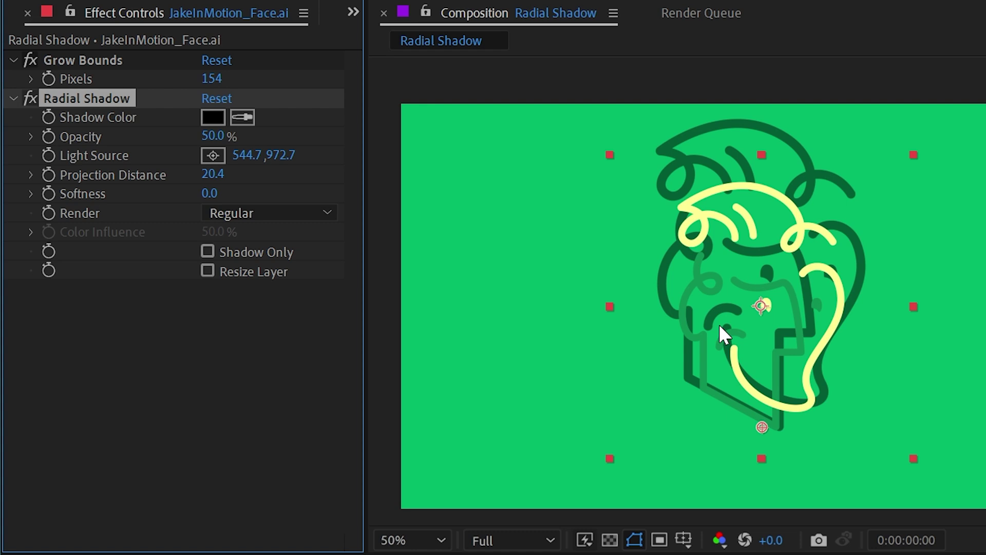
{"action": "left_click_drag", "start_coordinate": [761, 428], "coordinate": [678, 207]}
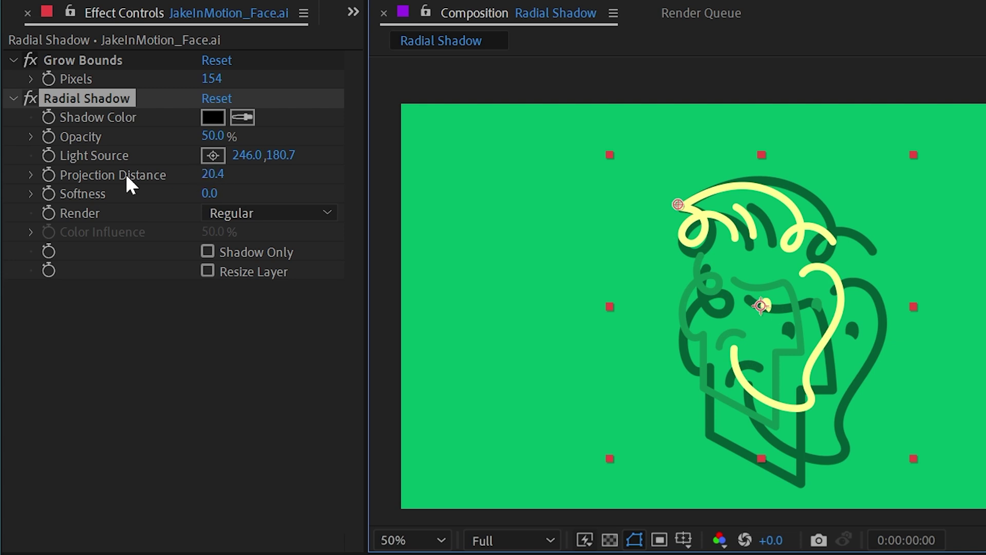
{"action": "left_click_drag", "start_coordinate": [213, 174], "coordinate": [70, 175]}
{"action": "left_click_drag", "start_coordinate": [678, 205], "coordinate": [755, 157]}
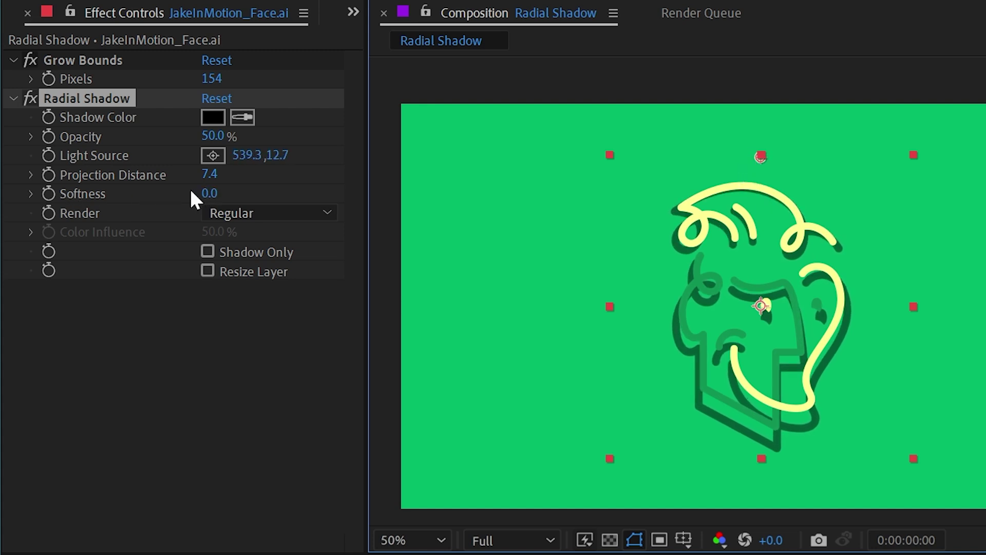
Set the Radial Shadow's softness to 31.1 and its light source to about 536.7, 7.3
{"action": "left_click_drag", "start_coordinate": [677, 326], "coordinate": [862, 268]}
{"action": "key", "text": "period"}
{"action": "left_click_drag", "start_coordinate": [211, 193], "coordinate": [552, 203]}
{"action": "left_click_drag", "start_coordinate": [578, 142], "coordinate": [612, 353]}
{"action": "mouse_move", "coordinate": [633, 132]}
{"action": "left_mouse_down"}
{"action": "mouse_move", "coordinate": [537, 80]}
{"action": "mouse_move", "coordinate": [493, 73]}
{"action": "mouse_move", "coordinate": [970, 172]}
{"action": "mouse_move", "coordinate": [726, 367]}
{"action": "mouse_move", "coordinate": [457, 344]}
{"action": "mouse_move", "coordinate": [739, 146]}
{"action": "mouse_move", "coordinate": [629, 139]}
{"action": "left_mouse_up"}
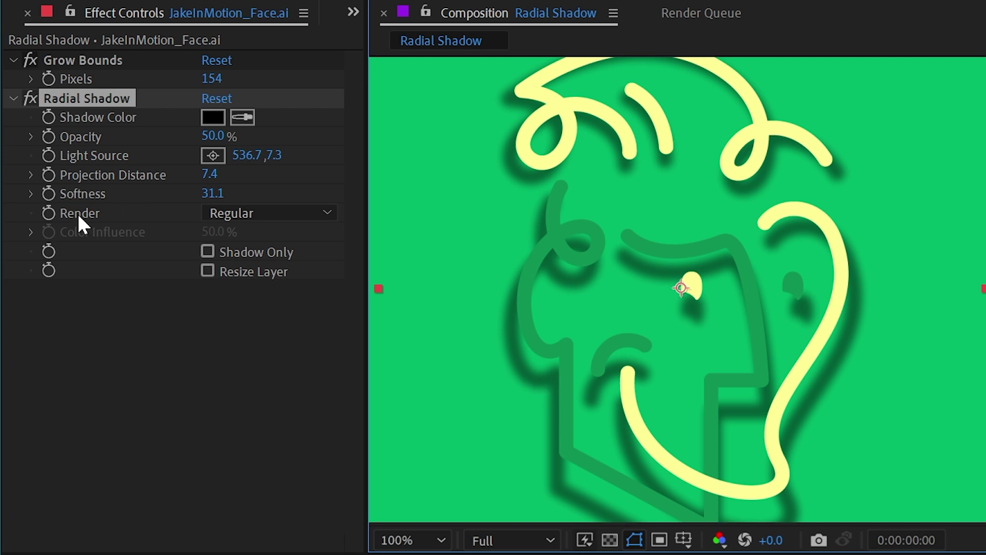
Switch the Radial Shadow's render mode to Glass Edge and reduce its softness to 15.4
{"action": "left_click", "coordinate": [234, 213]}
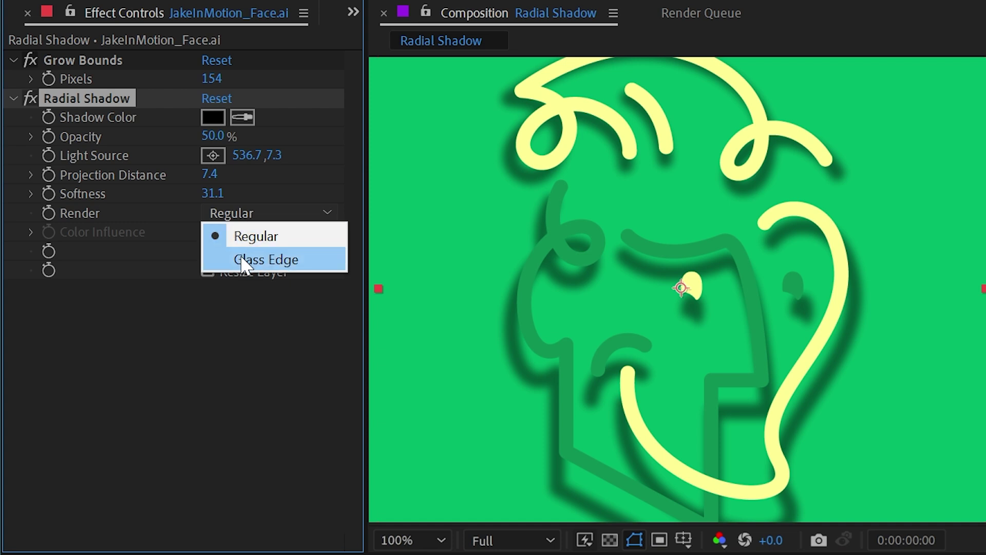
{"action": "left_click", "coordinate": [291, 261]}
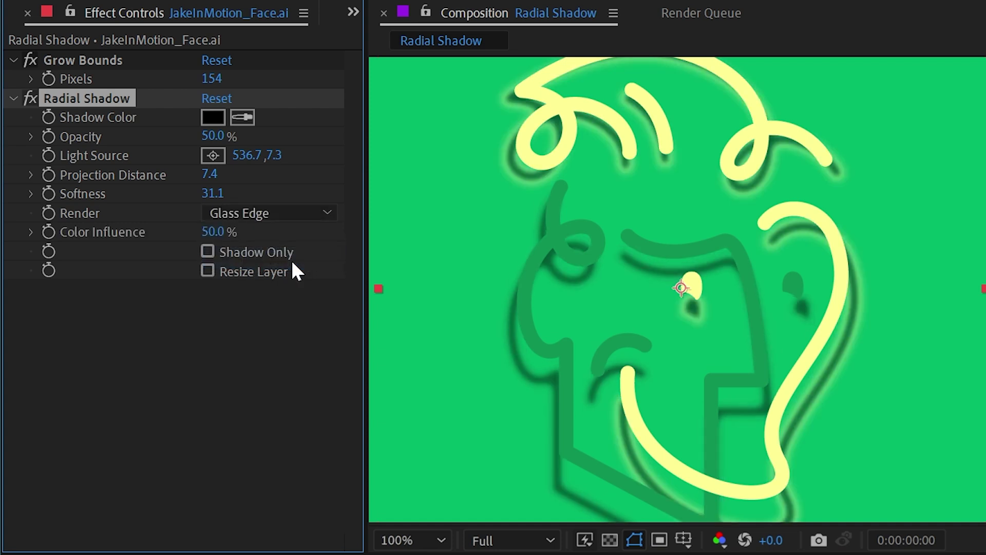
{"action": "scroll", "coordinate": [966, 288], "scroll_direction": "up", "scroll_amount": 2}
{"action": "left_click_drag", "start_coordinate": [963, 383], "coordinate": [688, 326]}
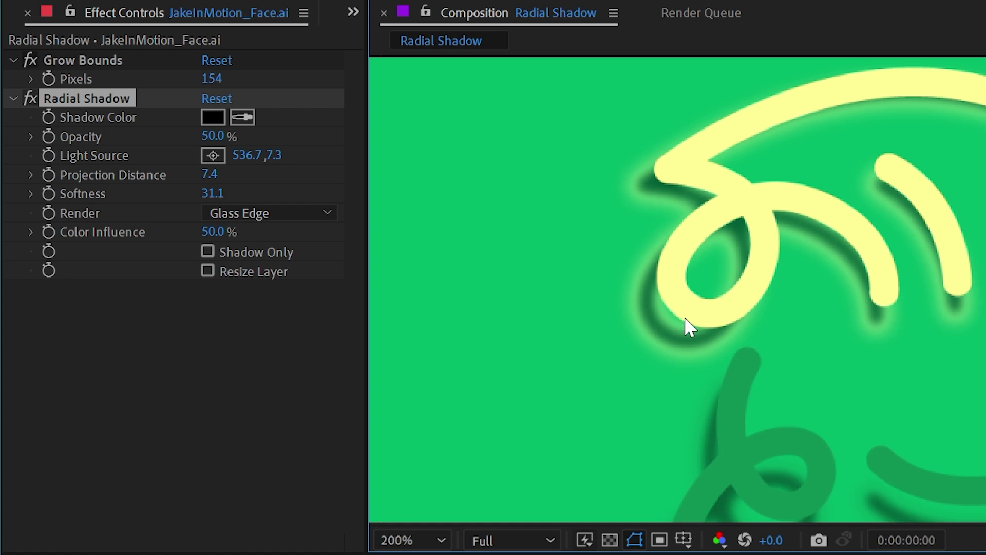
{"action": "scroll", "coordinate": [685, 319], "scroll_direction": "up", "scroll_amount": 1}
{"action": "left_click_drag", "start_coordinate": [896, 424], "coordinate": [803, 11]}
{"action": "left_click_drag", "start_coordinate": [840, 299], "coordinate": [985, 508]}
{"action": "left_click_drag", "start_coordinate": [842, 165], "coordinate": [836, 368]}
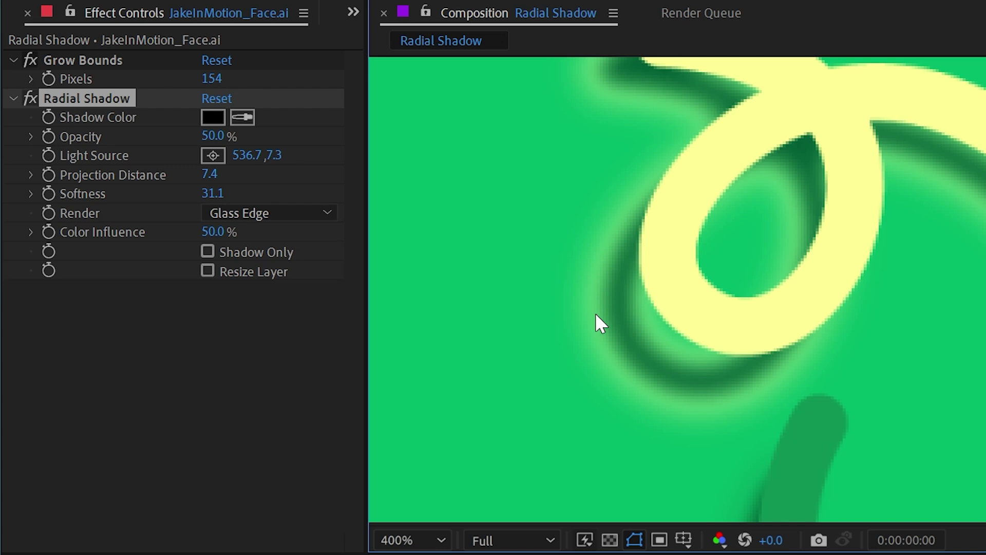
{"action": "left_click_drag", "start_coordinate": [732, 444], "coordinate": [673, 324]}
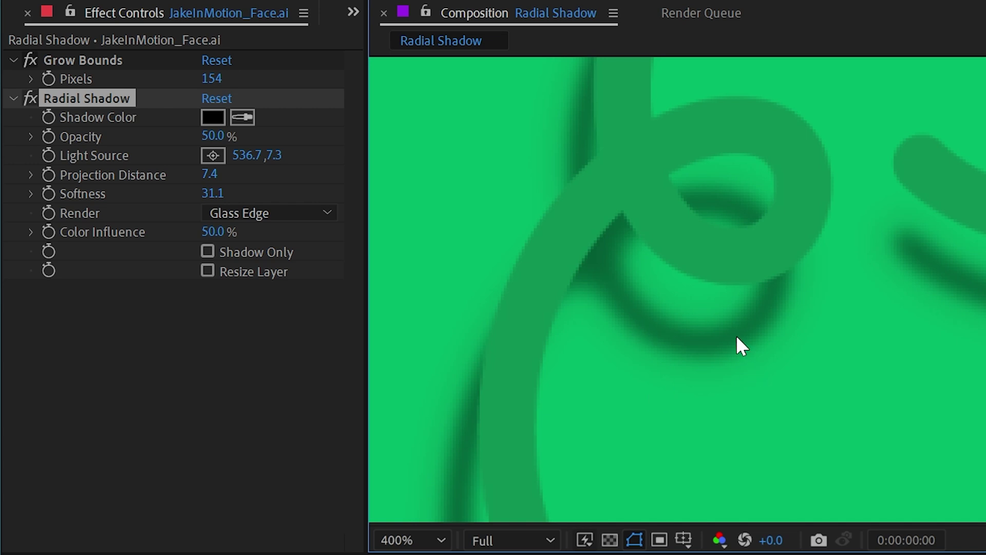
{"action": "mouse_move", "coordinate": [219, 195]}
{"action": "left_mouse_down"}
{"action": "mouse_move", "coordinate": [201, 195]}
{"action": "mouse_move", "coordinate": [234, 193]}
{"action": "mouse_move", "coordinate": [207, 193]}
{"action": "left_mouse_up"}
Add the CC Glass effect above Grow Bounds on the face layer and set its surface height to 5
{"action": "scroll", "coordinate": [900, 297], "scroll_direction": "down", "scroll_amount": 1}
{"action": "key", "text": "space"}
{"action": "left_click_drag", "start_coordinate": [900, 297], "coordinate": [910, 360]}
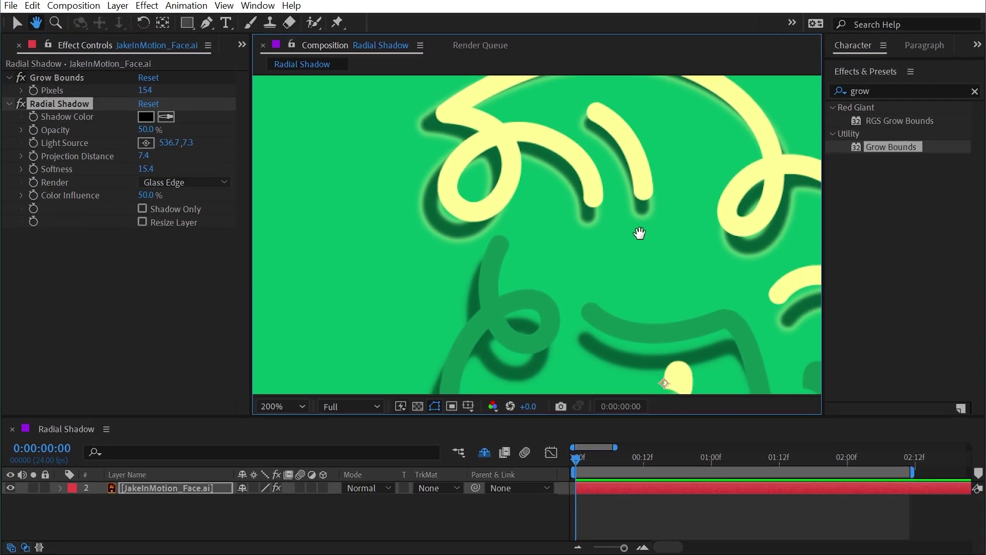
{"action": "left_click_drag", "start_coordinate": [513, 246], "coordinate": [464, 260]}
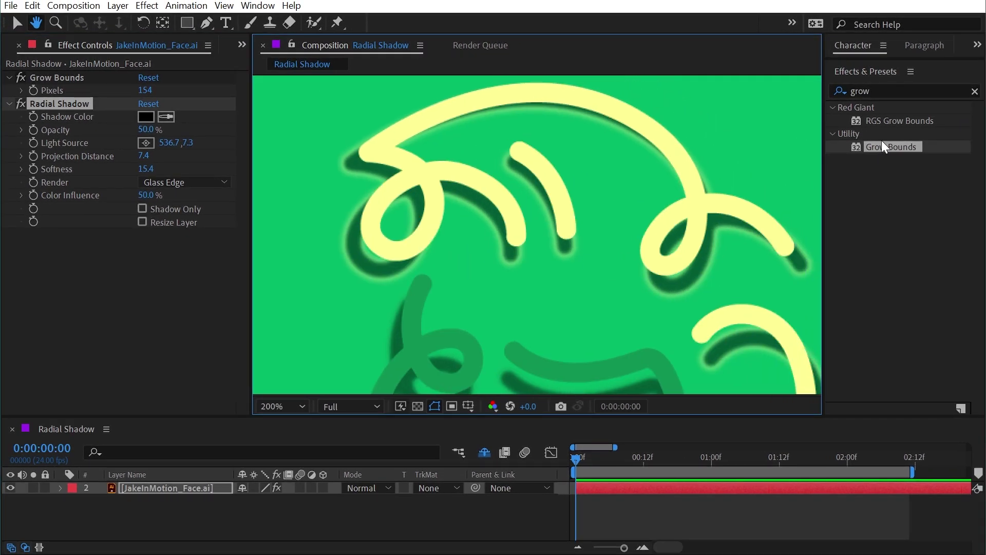
{"action": "left_click", "coordinate": [907, 89]}
{"action": "type", "text": "cc glass"}
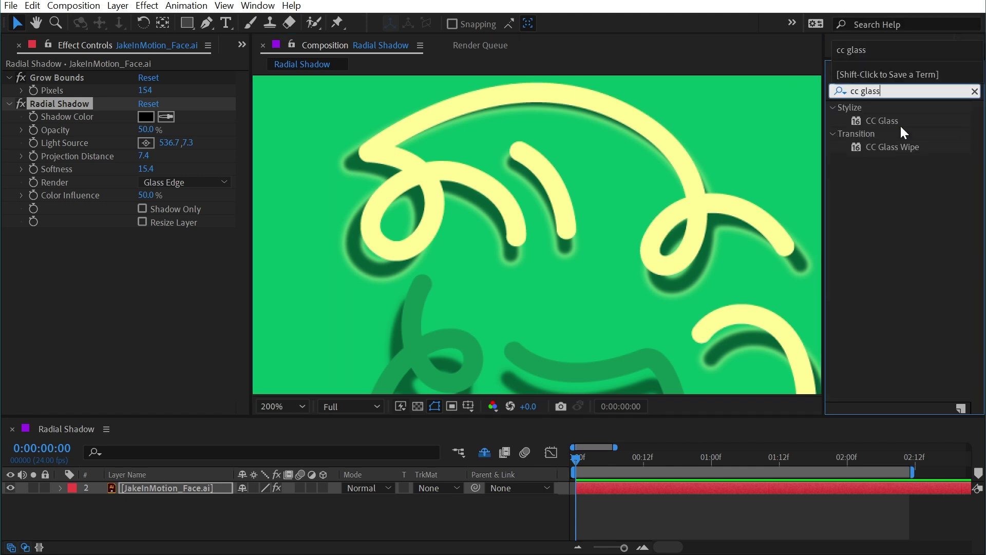
{"action": "left_click_drag", "start_coordinate": [879, 121], "coordinate": [52, 75]}
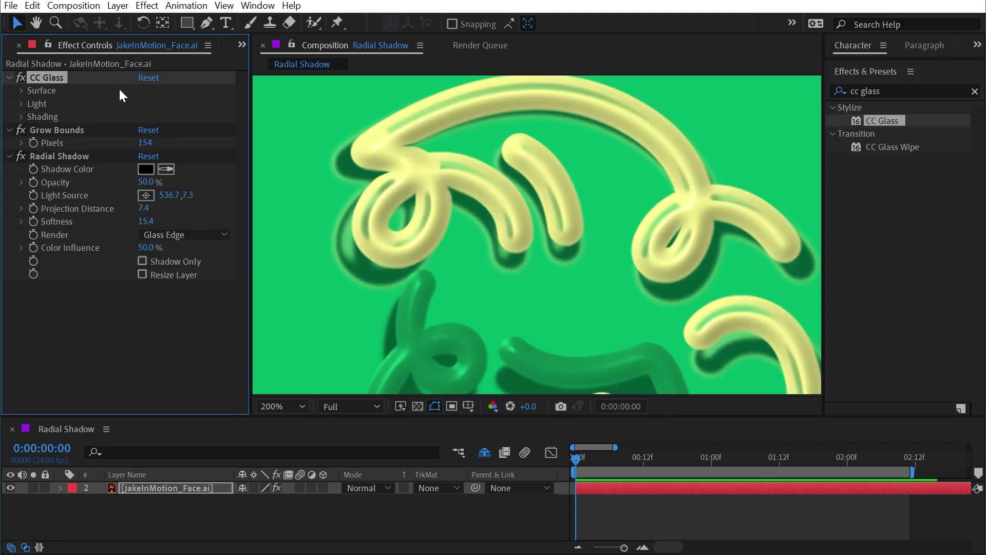
{"action": "left_click_drag", "start_coordinate": [131, 144], "coordinate": [130, 142]}
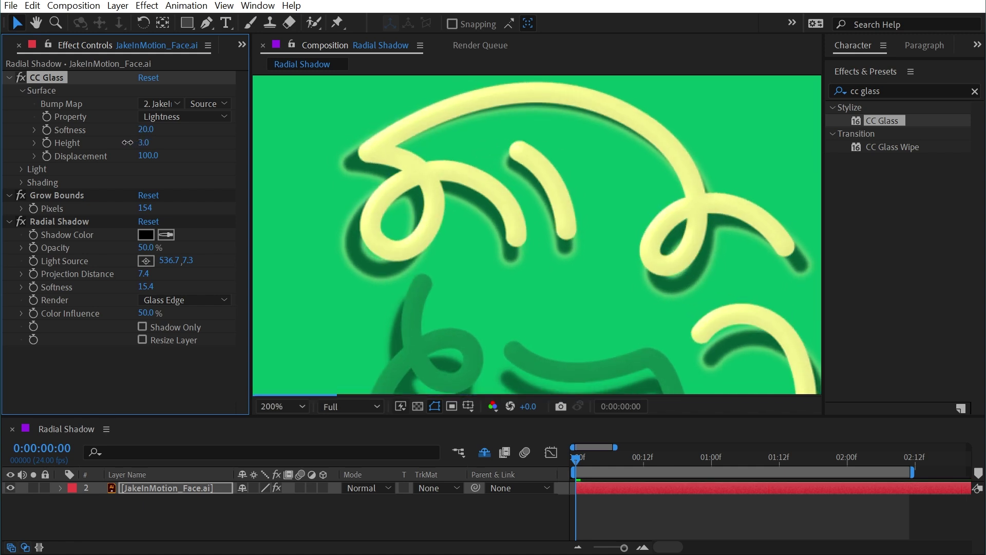
{"action": "left_click", "coordinate": [432, 208]}
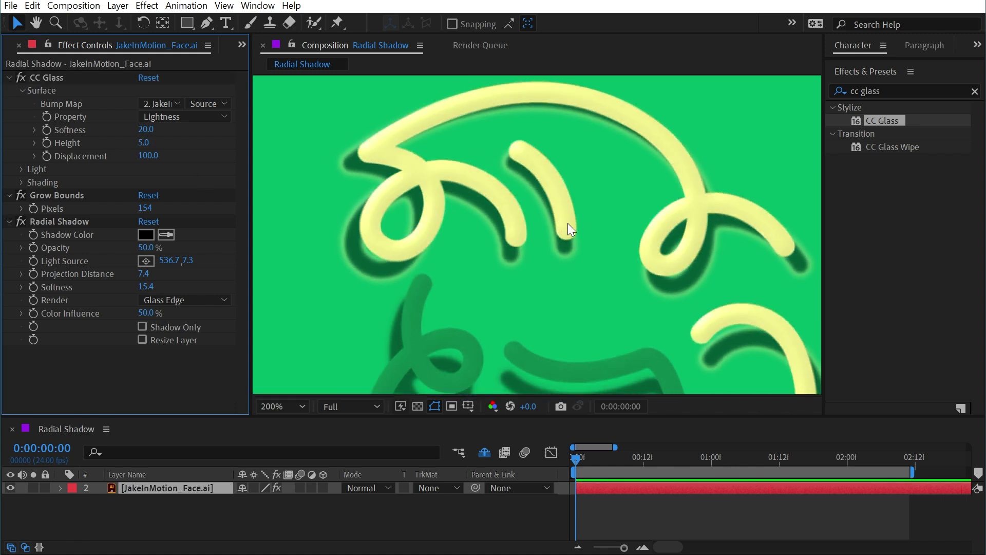
Adjust the Radial Shadow to a softness of 20.5 and a projection distance of 4.5
{"action": "scroll", "coordinate": [627, 286], "scroll_direction": "down", "scroll_amount": 1}
{"action": "key", "text": "space"}
{"action": "left_click_drag", "start_coordinate": [651, 341], "coordinate": [592, 243]}
{"action": "left_click_drag", "start_coordinate": [146, 286], "coordinate": [172, 286]}
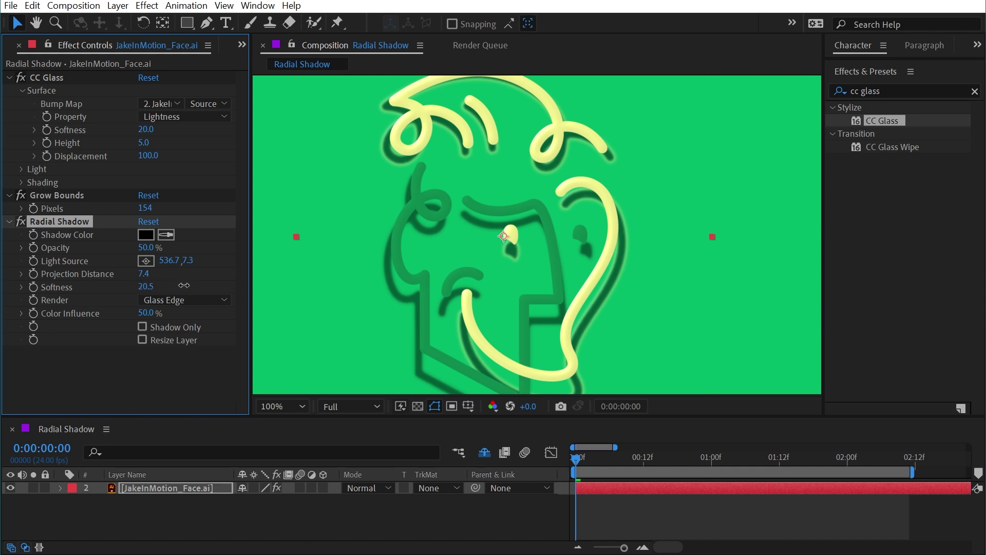
{"action": "mouse_move", "coordinate": [142, 273]}
{"action": "left_mouse_down"}
{"action": "mouse_move", "coordinate": [114, 273]}
{"action": "mouse_move", "coordinate": [144, 274]}
{"action": "left_mouse_up"}
{"action": "scroll", "coordinate": [633, 172], "scroll_direction": "up", "scroll_amount": 4}
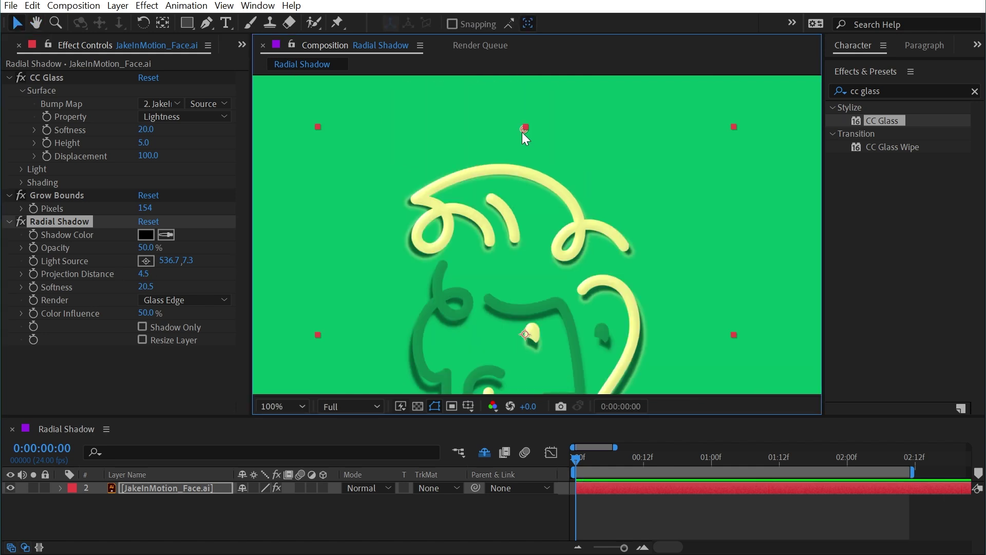
Move the Radial Shadow's light source to about 107.3, -27.3 and set the shadow opacity to 29%
{"action": "left_click_drag", "start_coordinate": [522, 132], "coordinate": [357, 120]}
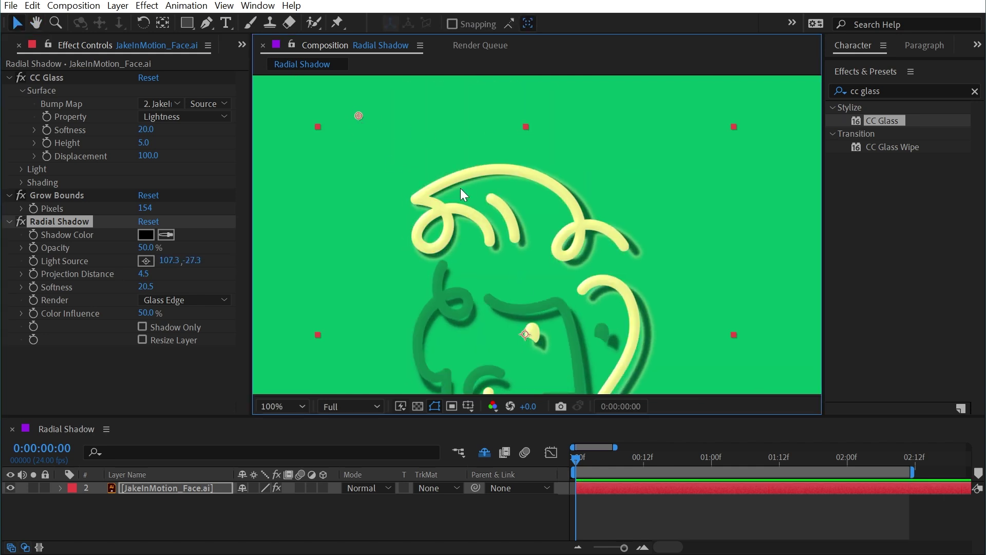
{"action": "scroll", "coordinate": [706, 380], "scroll_direction": "down", "scroll_amount": 5}
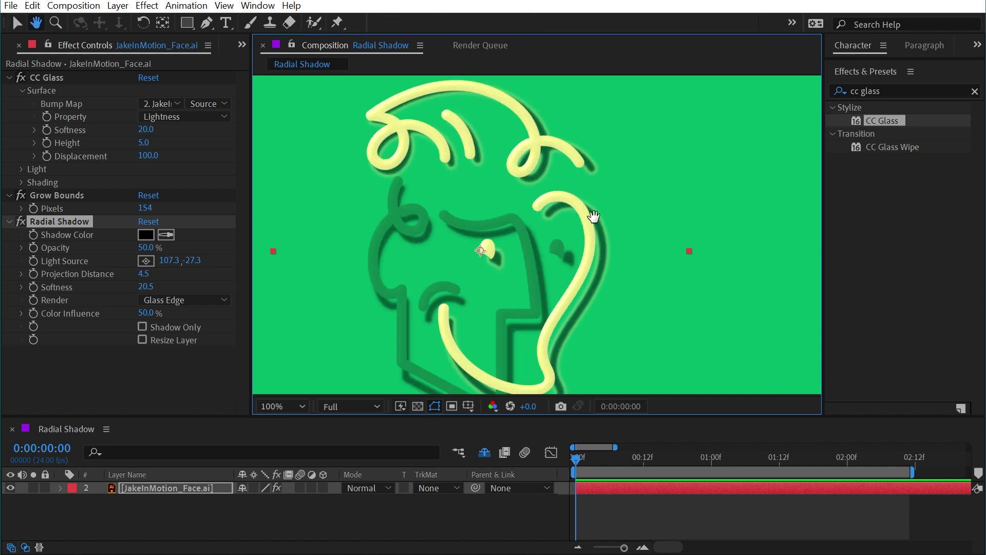
{"action": "left_click_drag", "start_coordinate": [146, 247], "coordinate": [113, 251]}
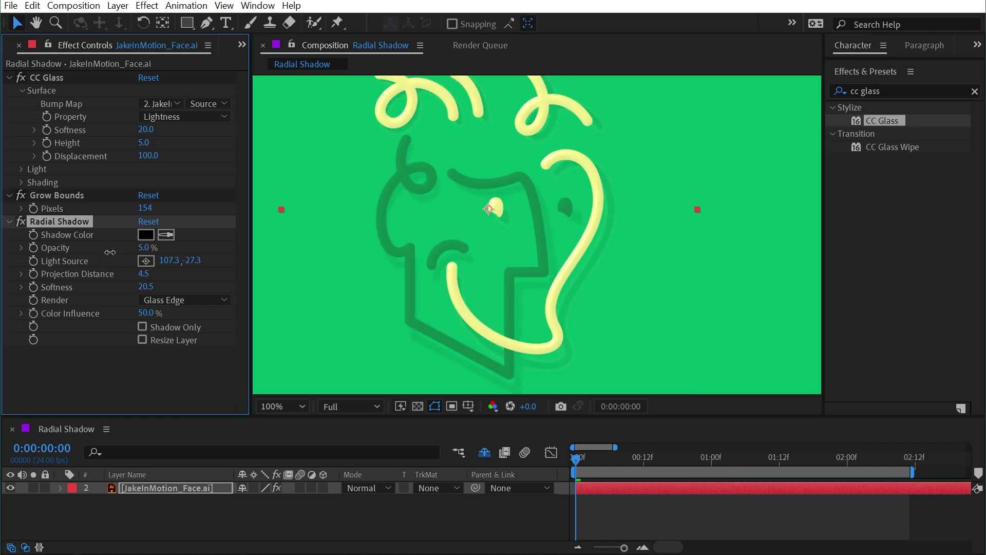
{"action": "left_click_drag", "start_coordinate": [110, 252], "coordinate": [131, 253]}
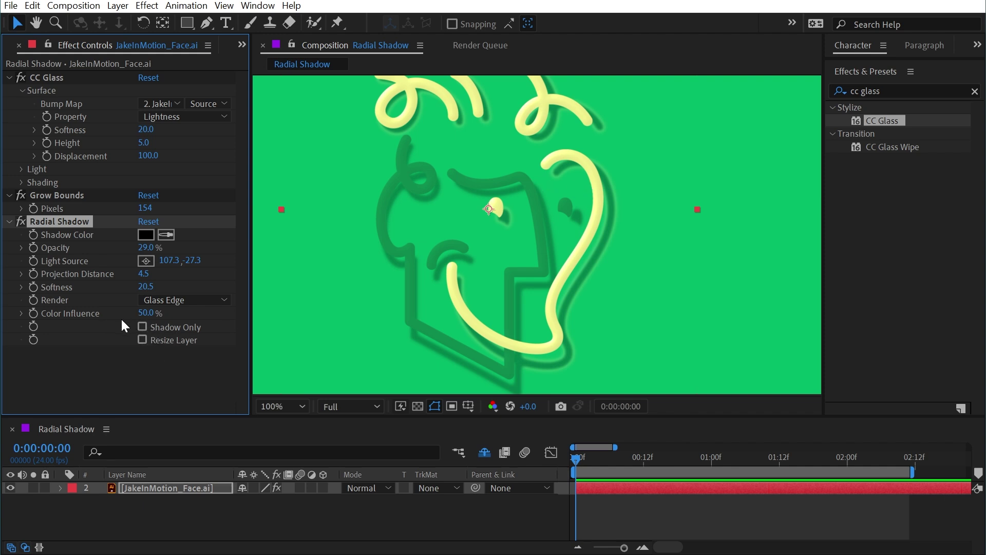
Set the Radial Shadow's opacity to 60% and its color influence to 100%, checking the shadow edge up close
{"action": "left_click_drag", "start_coordinate": [147, 315], "coordinate": [222, 314]}
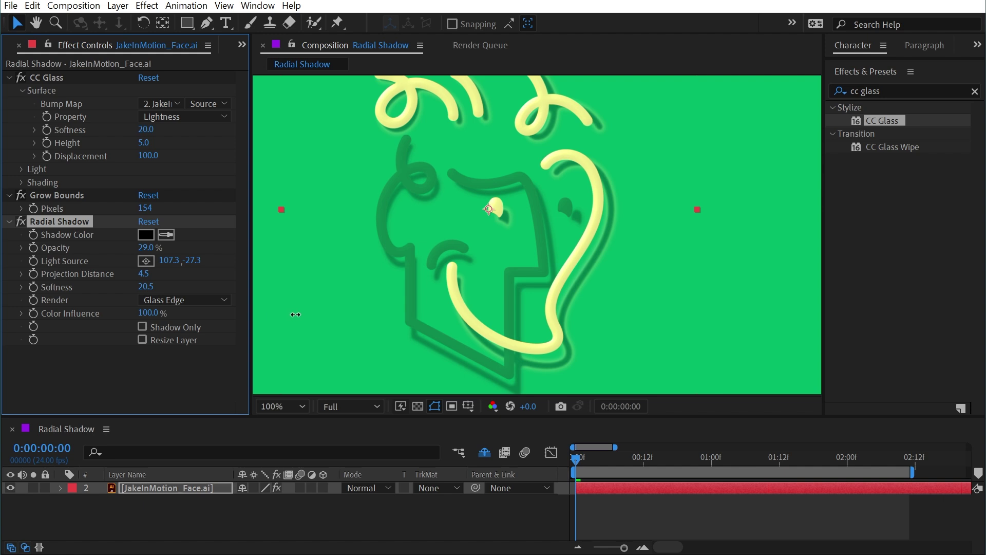
{"action": "left_click_drag", "start_coordinate": [295, 314], "coordinate": [223, 306]}
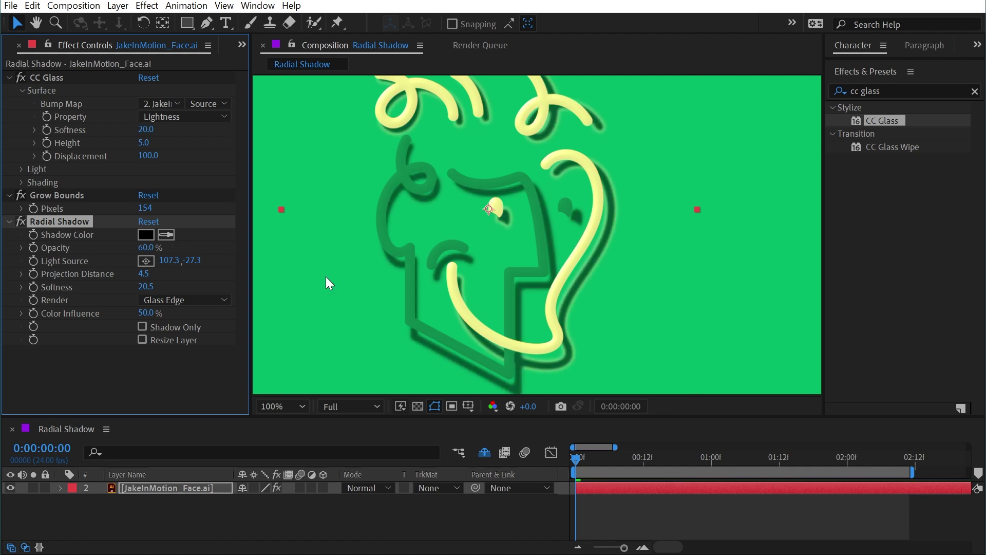
{"action": "scroll", "coordinate": [653, 275], "scroll_direction": "up", "scroll_amount": 1}
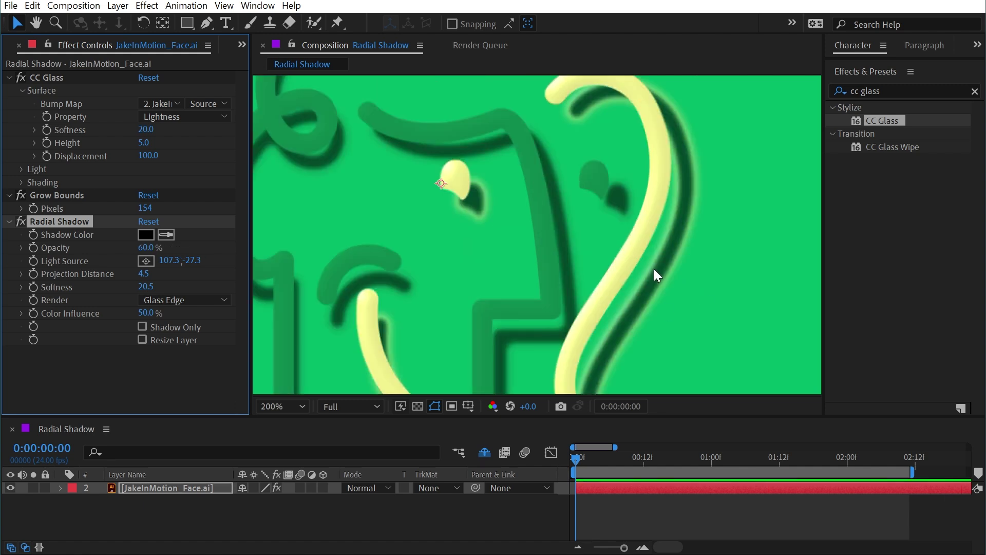
{"action": "mouse_move", "coordinate": [654, 276]}
{"action": "left_mouse_down"}
{"action": "mouse_move", "coordinate": [431, 166]}
{"action": "mouse_move", "coordinate": [436, 182]}
{"action": "left_mouse_up"}
{"action": "scroll", "coordinate": [436, 183], "scroll_direction": "up", "scroll_amount": 2}
{"action": "left_click_drag", "start_coordinate": [313, 179], "coordinate": [722, 347]}
{"action": "left_click_drag", "start_coordinate": [506, 251], "coordinate": [587, 256]}
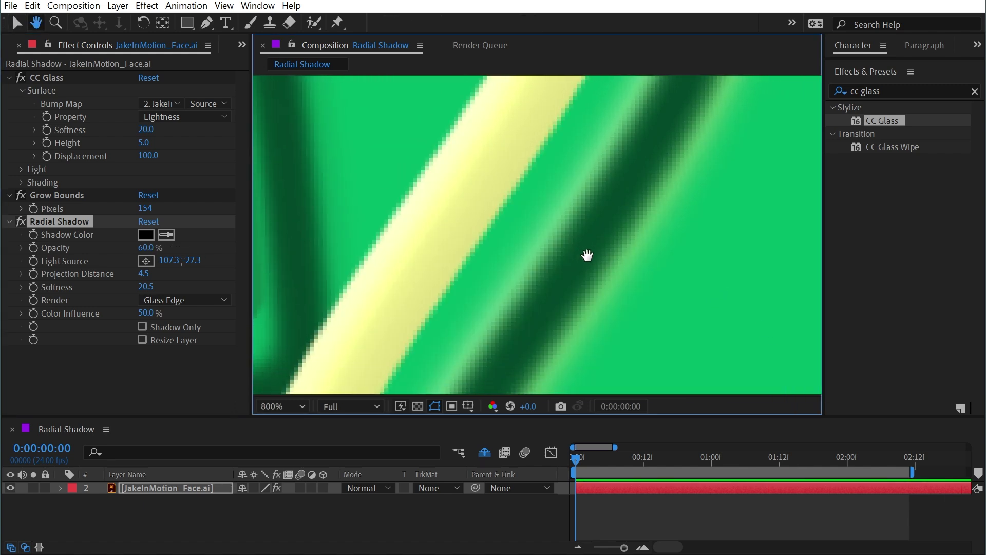
{"action": "scroll", "coordinate": [599, 235], "scroll_direction": "down", "scroll_amount": 1}
{"action": "left_click_drag", "start_coordinate": [149, 313], "coordinate": [315, 316]}
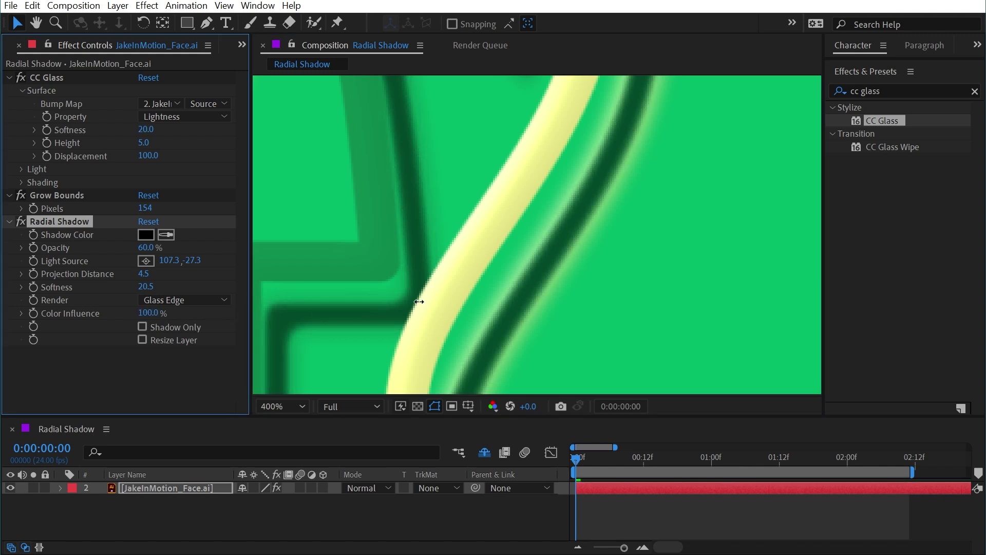
{"action": "left_click_drag", "start_coordinate": [419, 302], "coordinate": [565, 286]}
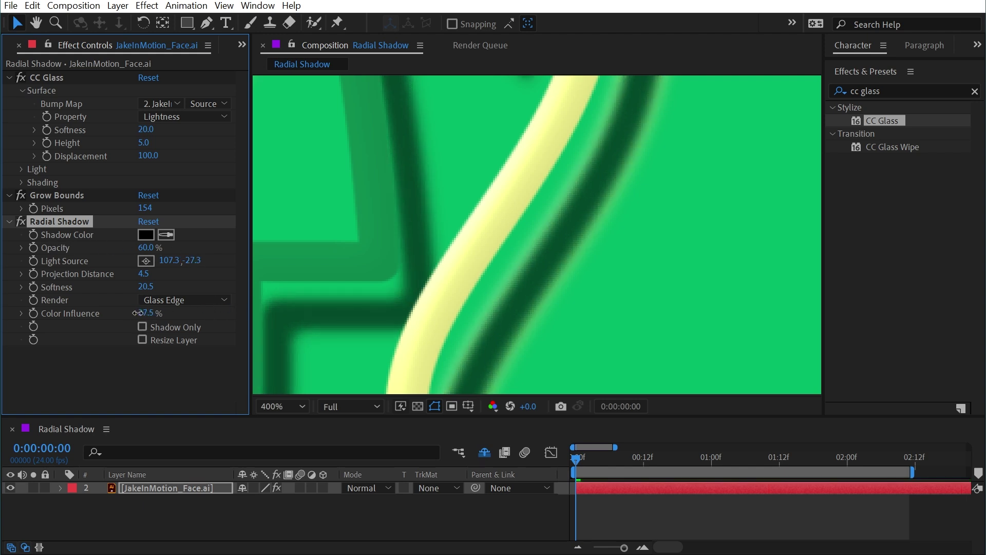
{"action": "scroll", "coordinate": [468, 253], "scroll_direction": "down", "scroll_amount": 2}
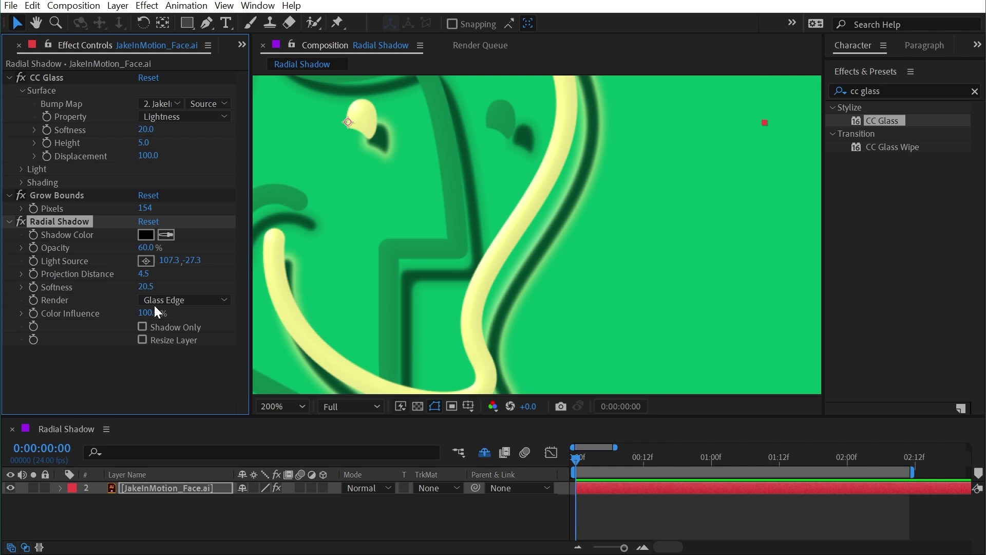
{"action": "left_click_drag", "start_coordinate": [454, 236], "coordinate": [503, 256]}
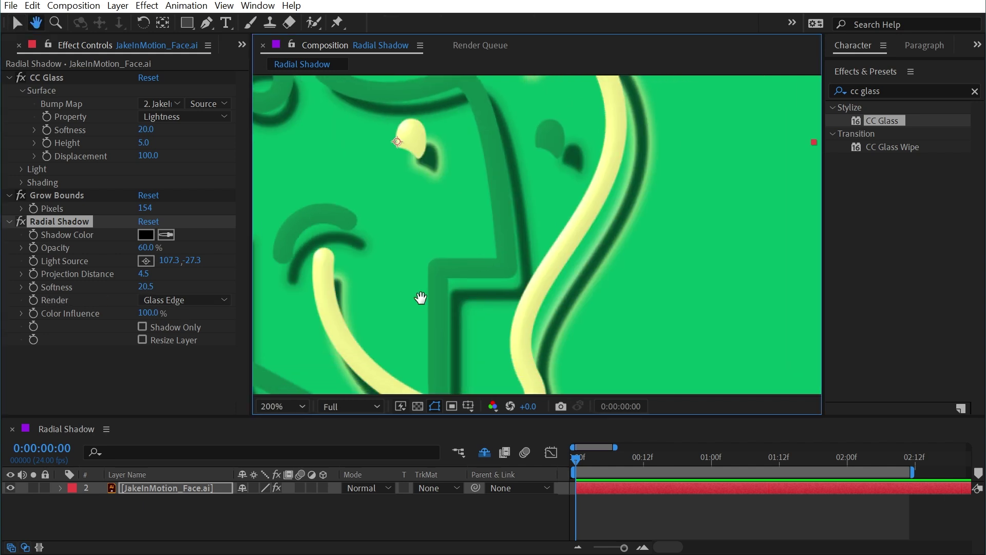
Preview the face with the Radial Shadow's Shadow Only option enabled, and turn the option back off
{"action": "left_click", "coordinate": [149, 328]}
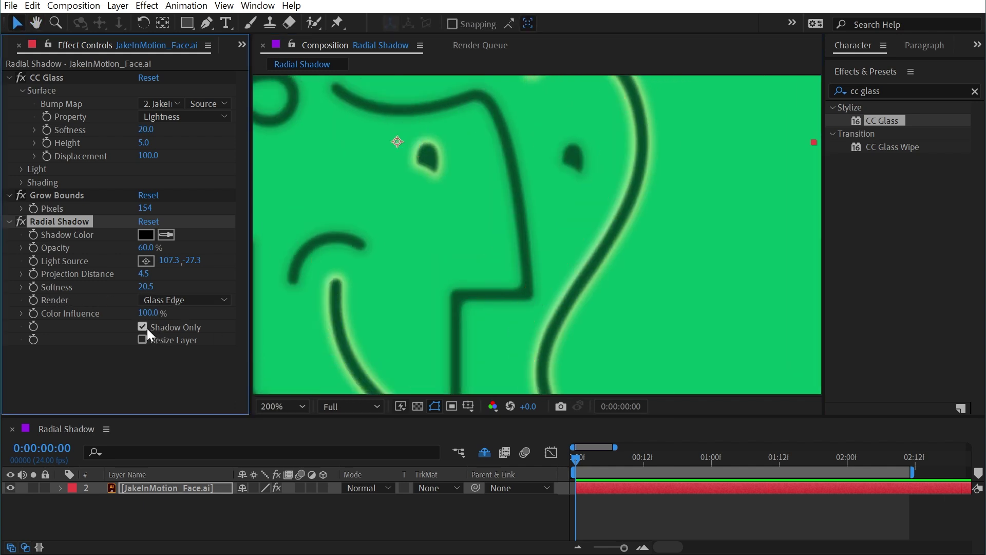
{"action": "scroll", "coordinate": [553, 215], "scroll_direction": "down", "scroll_amount": 2}
{"action": "left_click_drag", "start_coordinate": [475, 173], "coordinate": [490, 208]}
{"action": "key", "text": "v"}
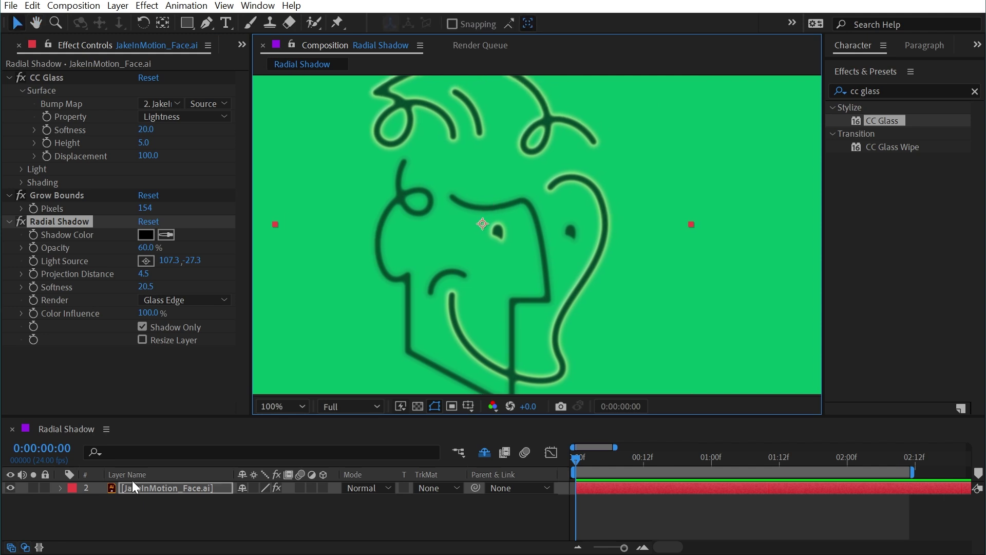
{"action": "left_click", "coordinate": [142, 327]}
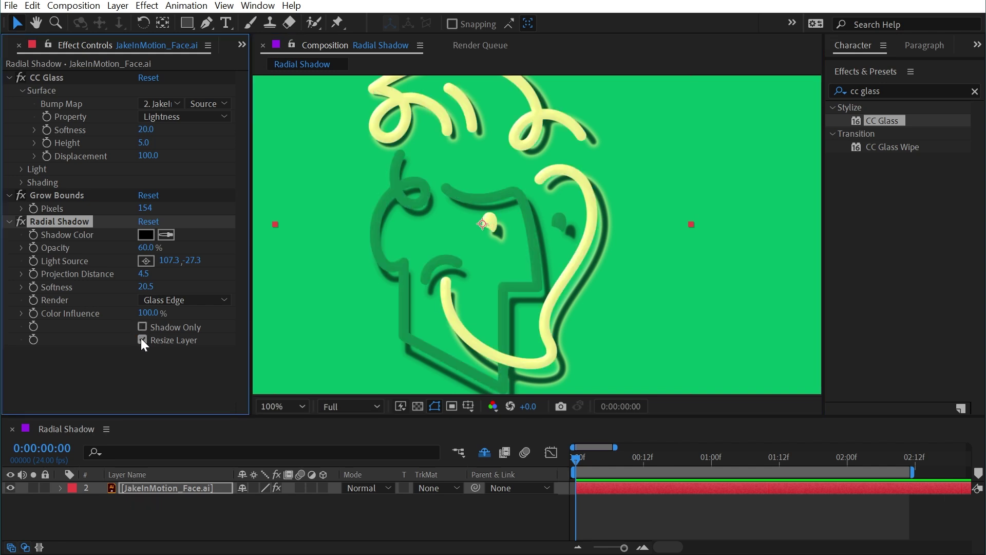
Disable Grow Bounds and, with Resize Layer off, set the Radial Shadow's projection distance to 20
{"action": "left_click", "coordinate": [142, 340]}
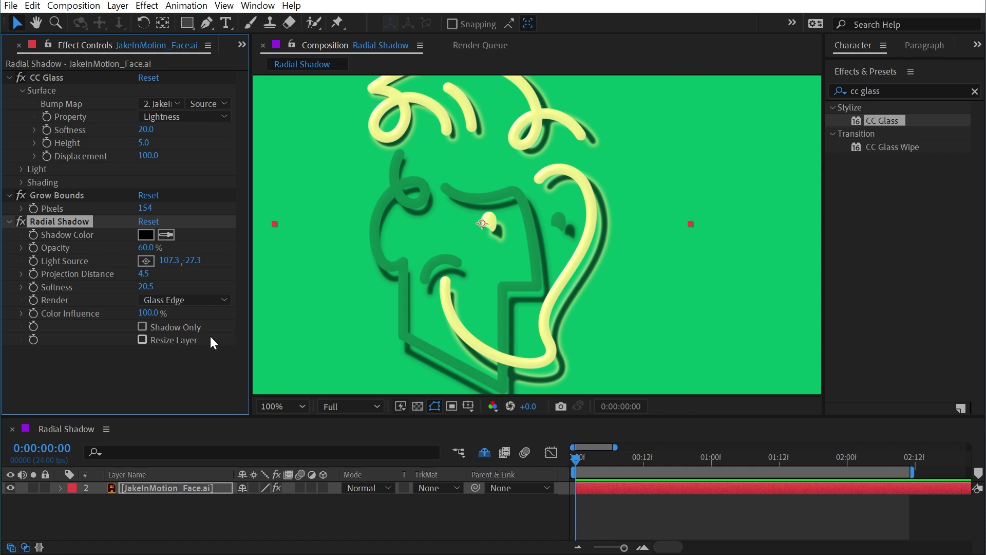
{"action": "left_click", "coordinate": [21, 195]}
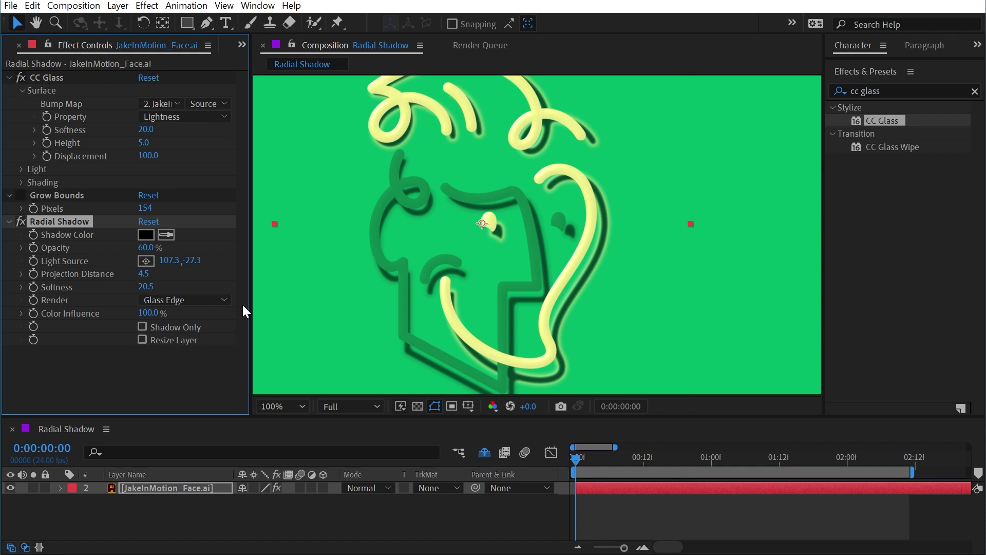
{"action": "key", "text": "h"}
{"action": "left_click_drag", "start_coordinate": [534, 304], "coordinate": [506, 221]}
{"action": "key", "text": "v"}
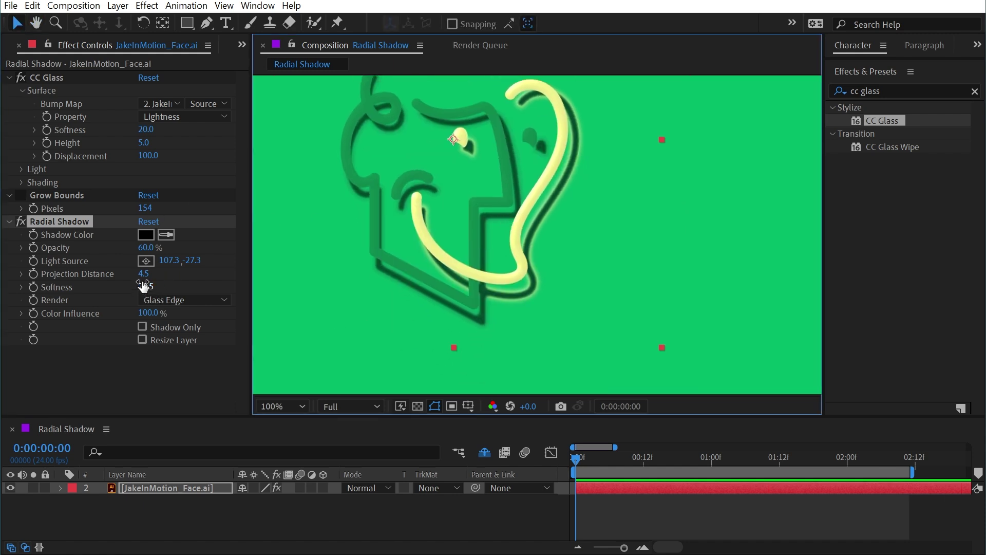
{"action": "left_click_drag", "start_coordinate": [144, 273], "coordinate": [250, 282]}
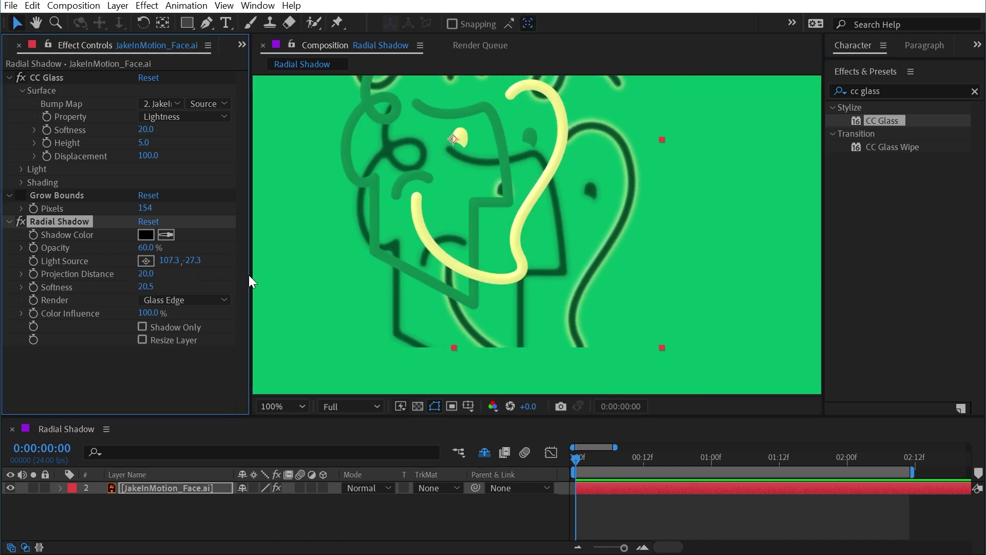
Enable Resize Layer on the Radial Shadow and delete the Grow Bounds effect from the face layer
{"action": "left_click", "coordinate": [141, 340]}
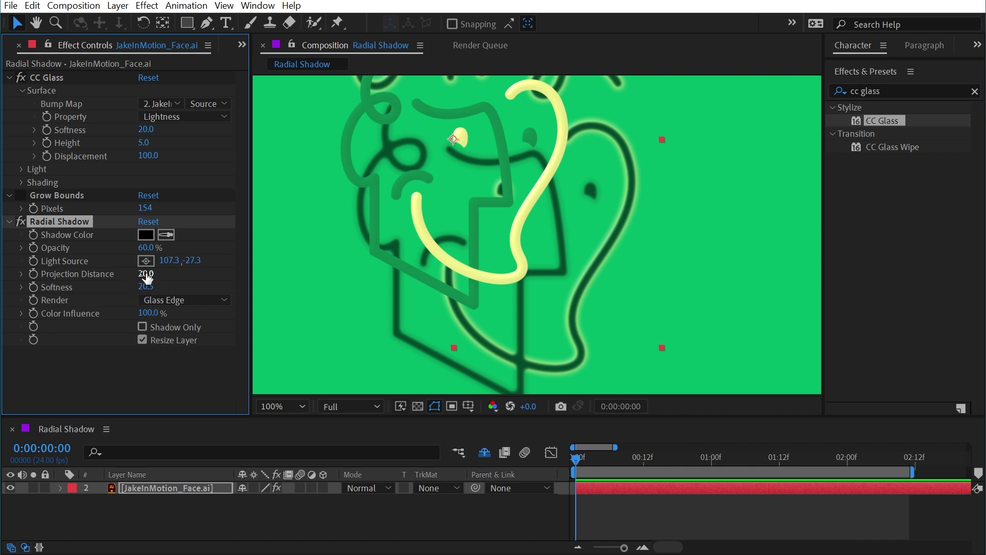
{"action": "left_click", "coordinate": [69, 194]}
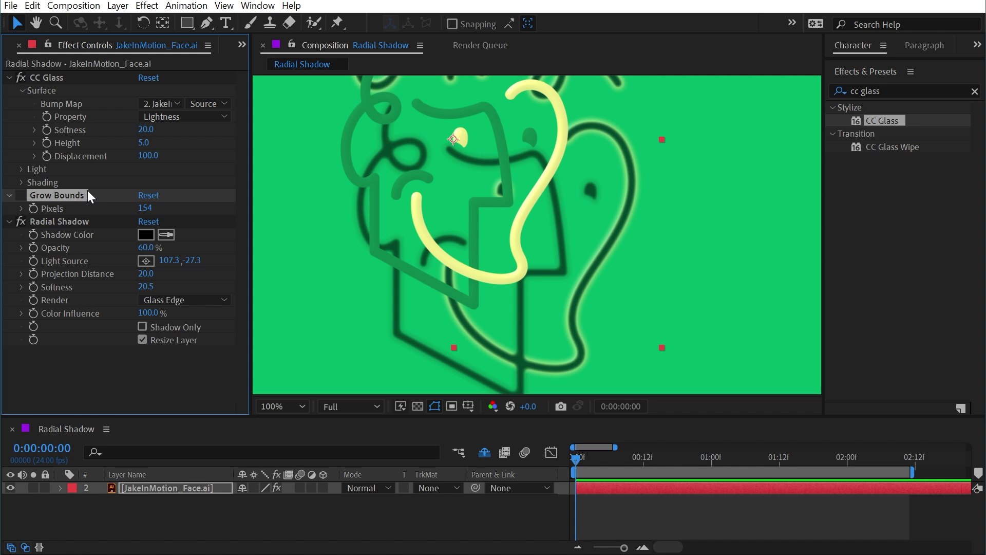
{"action": "key", "text": "Delete"}
Set the Radial Shadow's projection distance to 3.5 and its opacity to 19%, and deselect the face layer
{"action": "scroll", "coordinate": [562, 294], "scroll_direction": "down", "scroll_amount": 2}
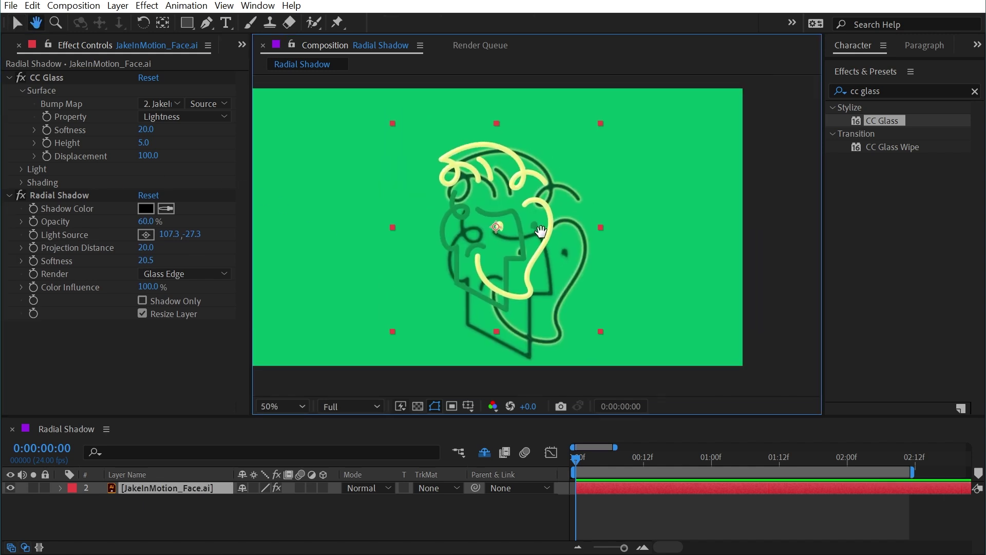
{"action": "left_click_drag", "start_coordinate": [540, 232], "coordinate": [569, 231]}
{"action": "left_click_drag", "start_coordinate": [146, 247], "coordinate": [4, 243]}
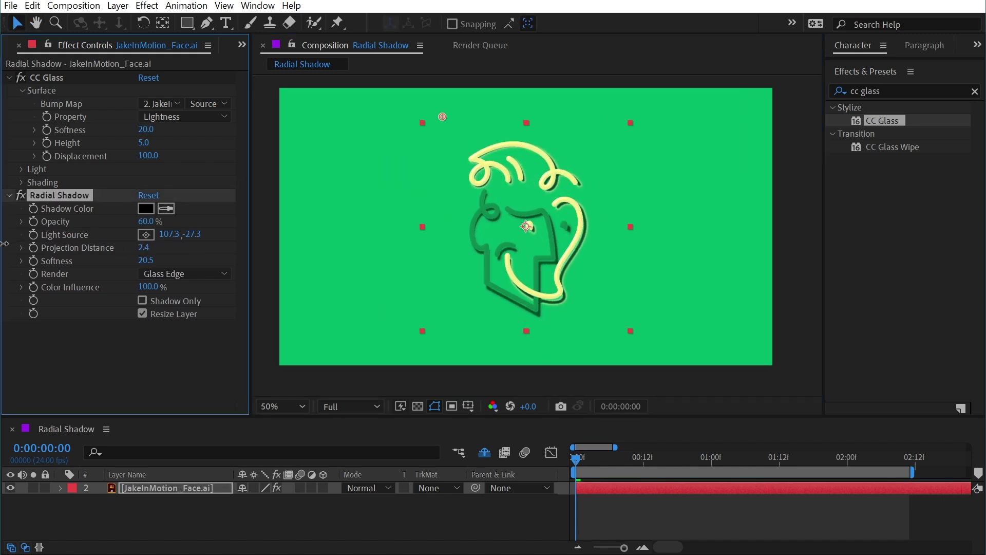
{"action": "left_click_drag", "start_coordinate": [149, 221], "coordinate": [108, 220]}
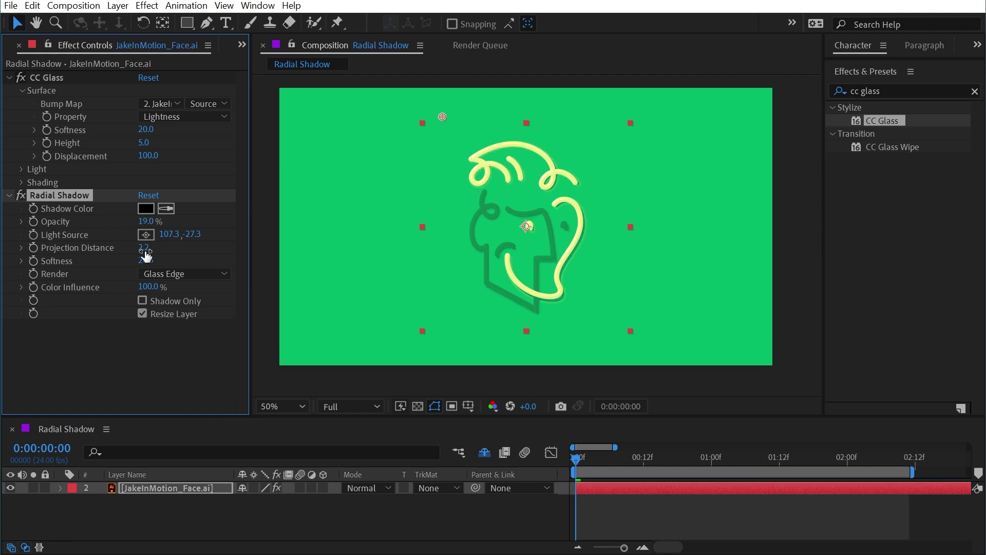
{"action": "left_click_drag", "start_coordinate": [145, 248], "coordinate": [152, 248]}
{"action": "left_click", "coordinate": [689, 517]}
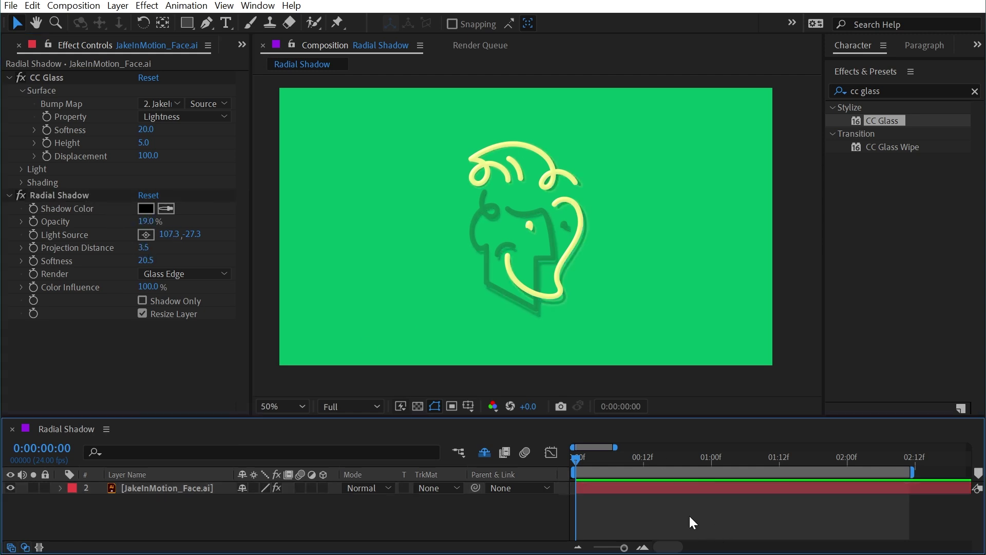